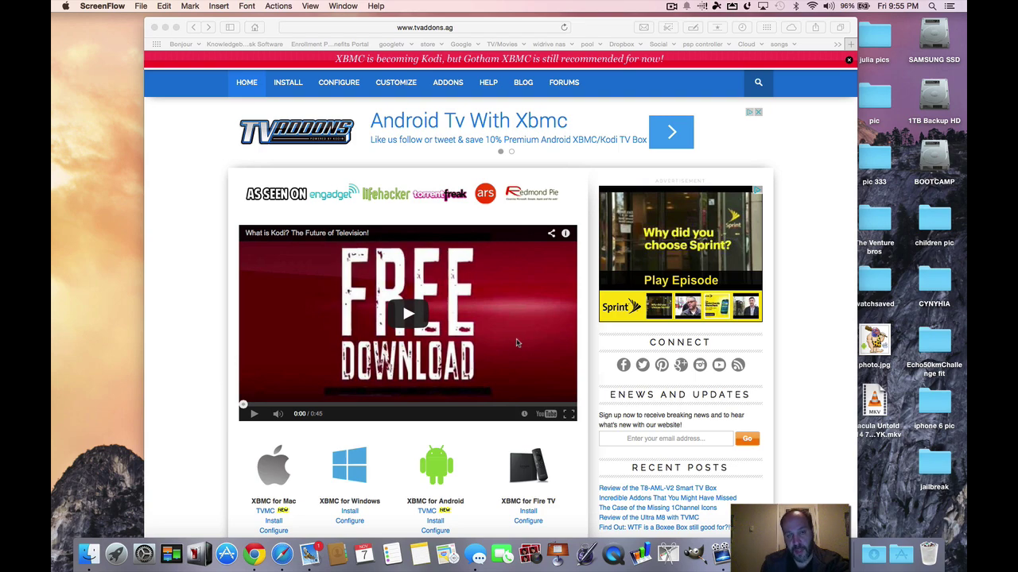
- Open the TVMC page for Mac from the XBMC for Mac section of the tvaddons.ag home page
{"action": "scroll", "coordinate": [515, 343], "scroll_direction": "down", "scroll_amount": 6}
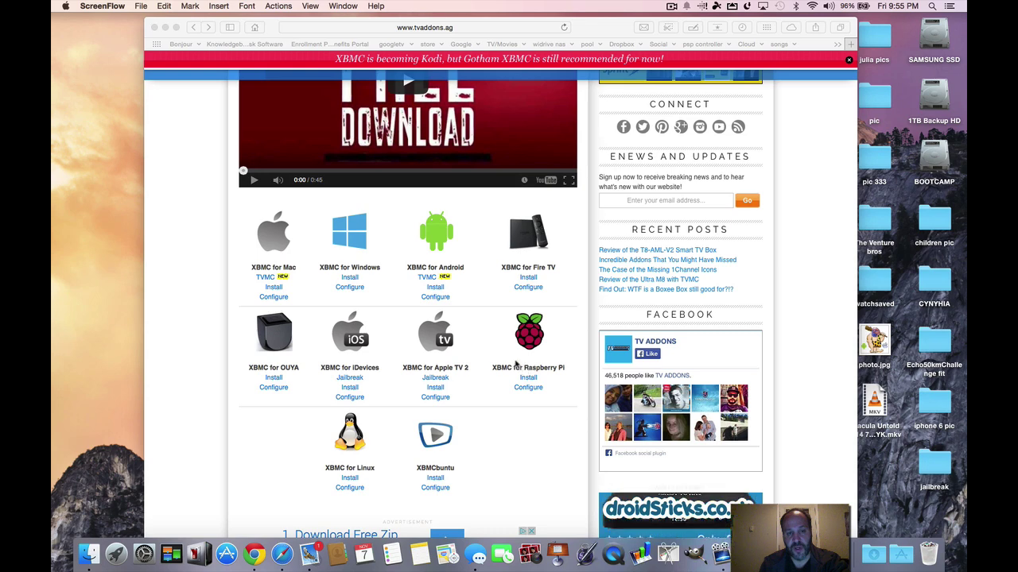
{"action": "scroll", "coordinate": [516, 363], "scroll_direction": "down", "scroll_amount": 1}
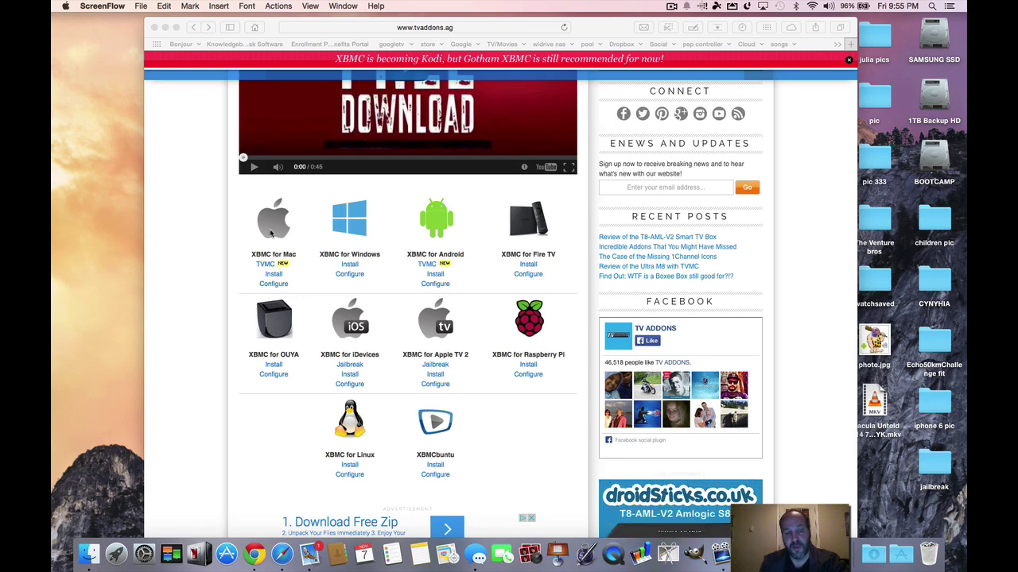
{"action": "left_click", "coordinate": [270, 268]}
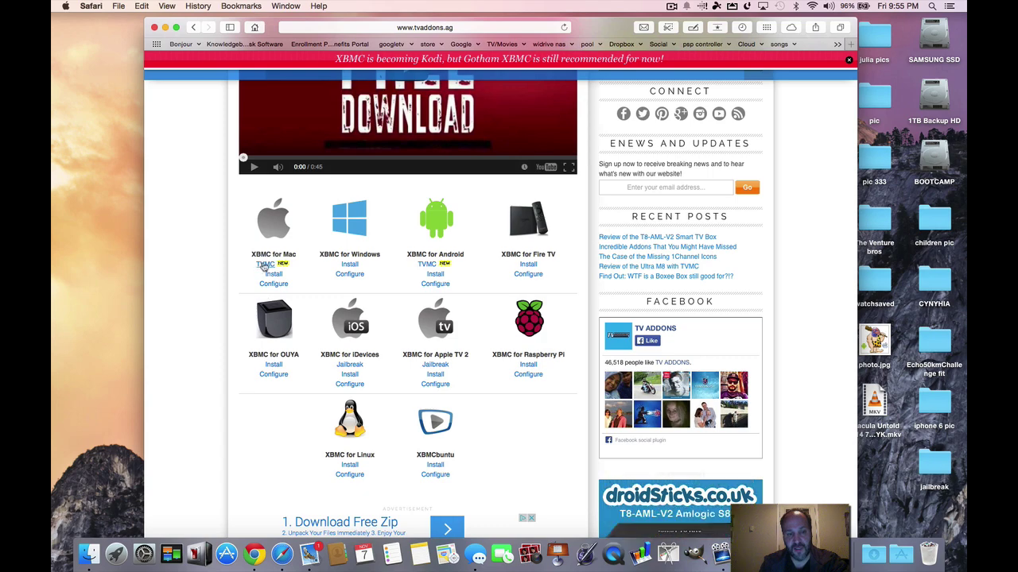
{"action": "left_click", "coordinate": [265, 264]}
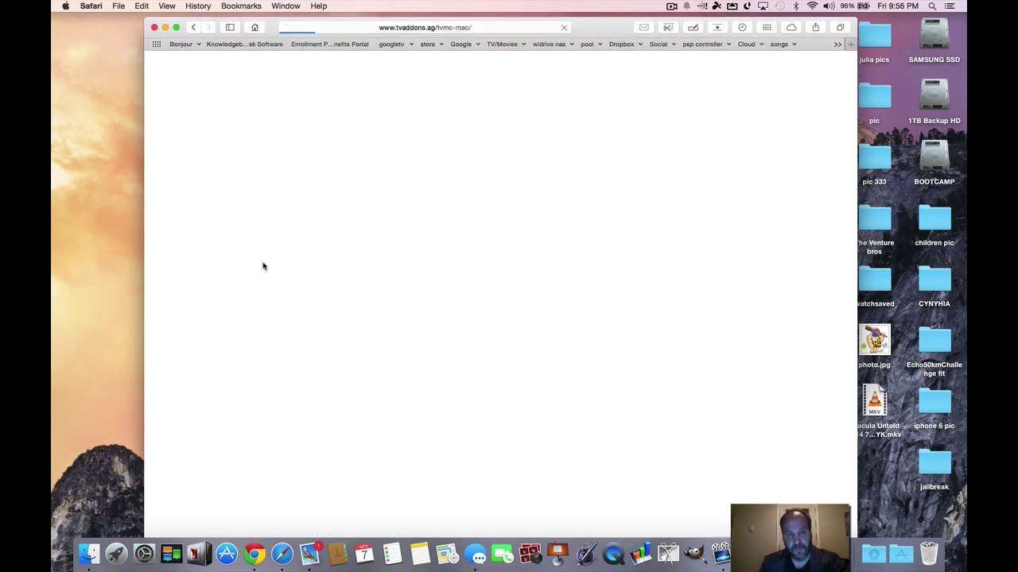
- Download TVMC.dmg for Mac through Google Drive, proceeding without the virus scan
{"action": "scroll", "coordinate": [413, 274], "scroll_direction": "down", "scroll_amount": 5}
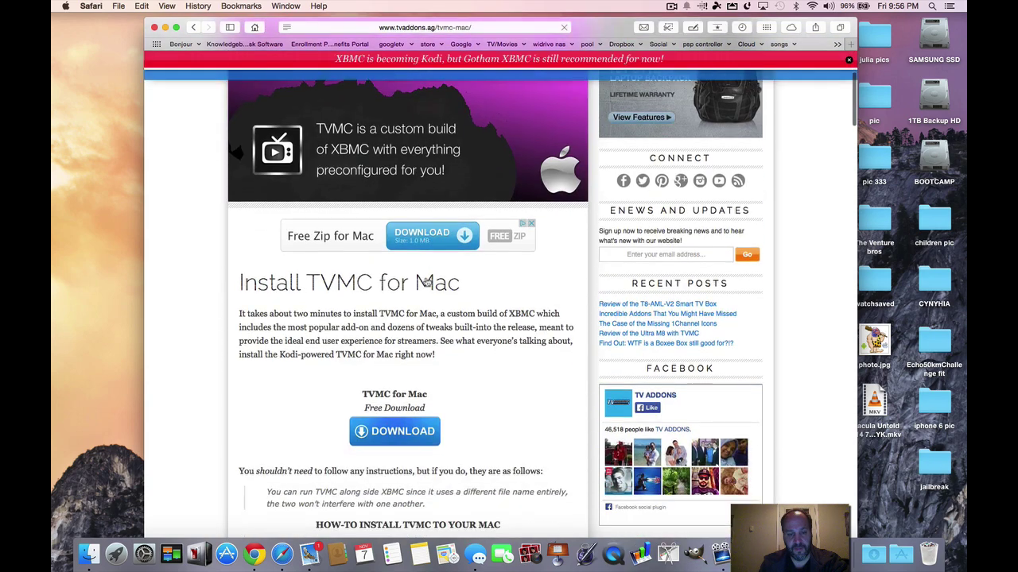
{"action": "left_click", "coordinate": [399, 315]}
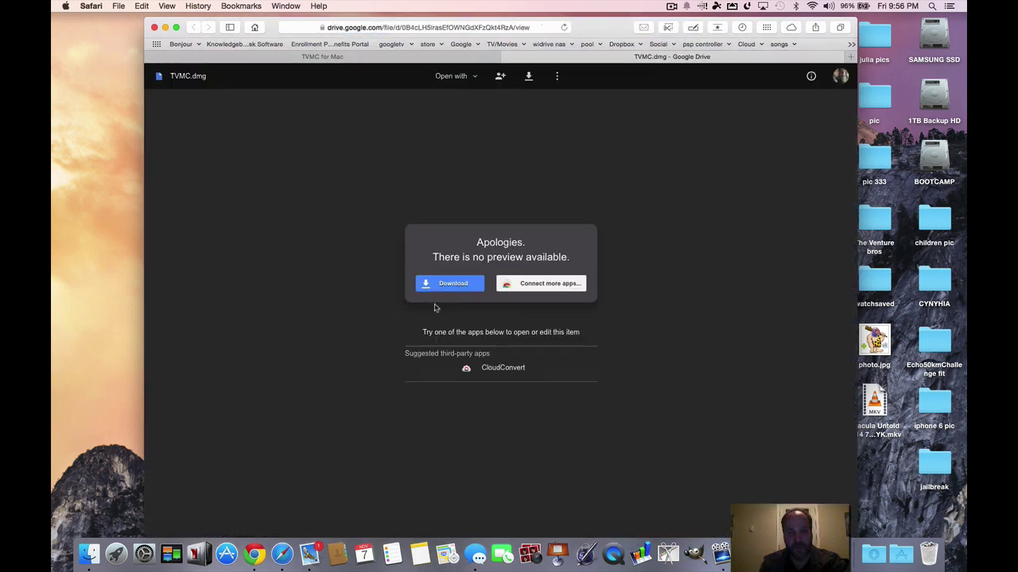
{"action": "left_click", "coordinate": [464, 284]}
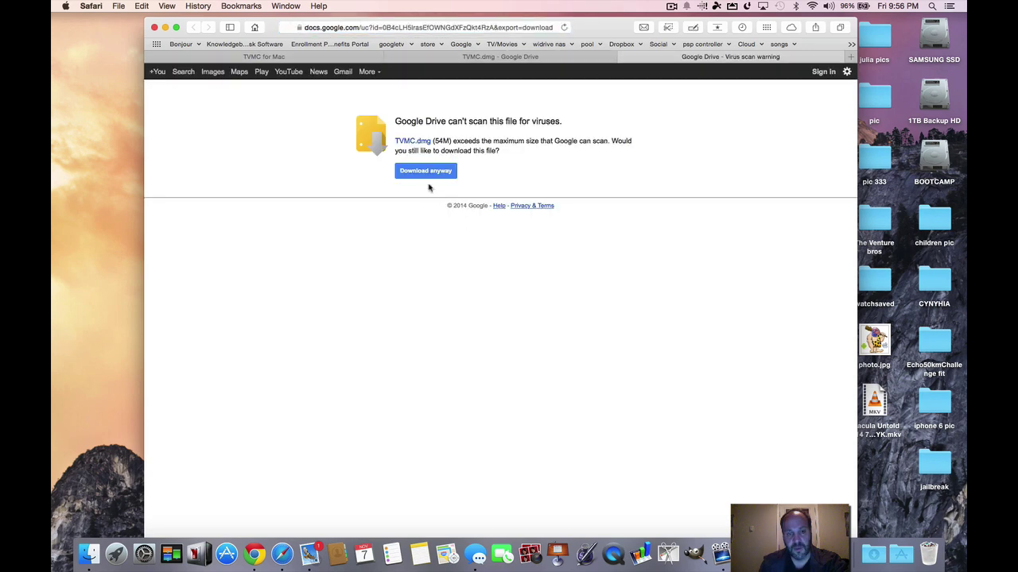
{"action": "left_click", "coordinate": [430, 172]}
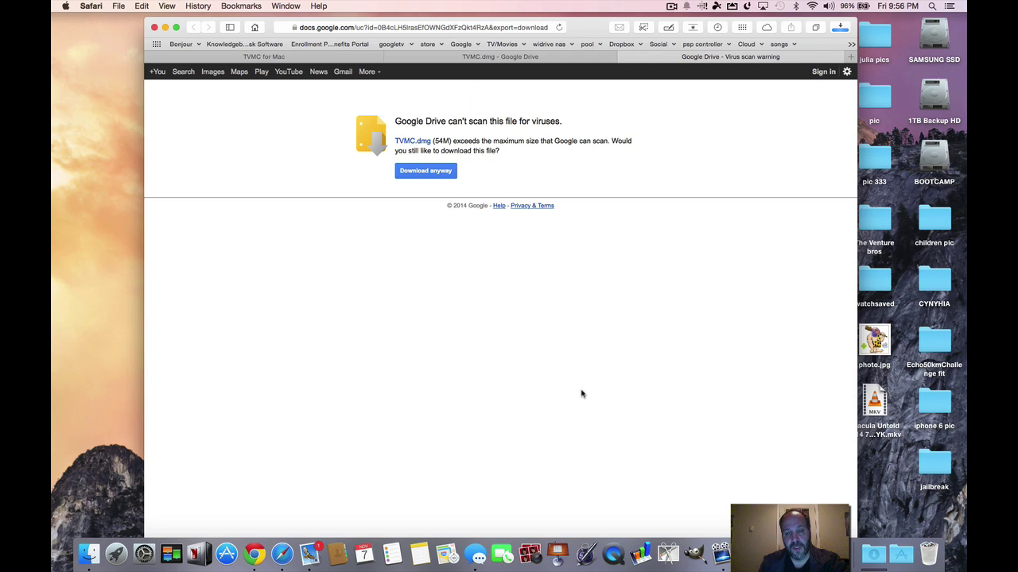
- In System Preferences, unlock the general Security & Privacy settings with the account password, allow apps downloaded from Anywhere, and relock them
{"action": "left_click", "coordinate": [144, 554]}
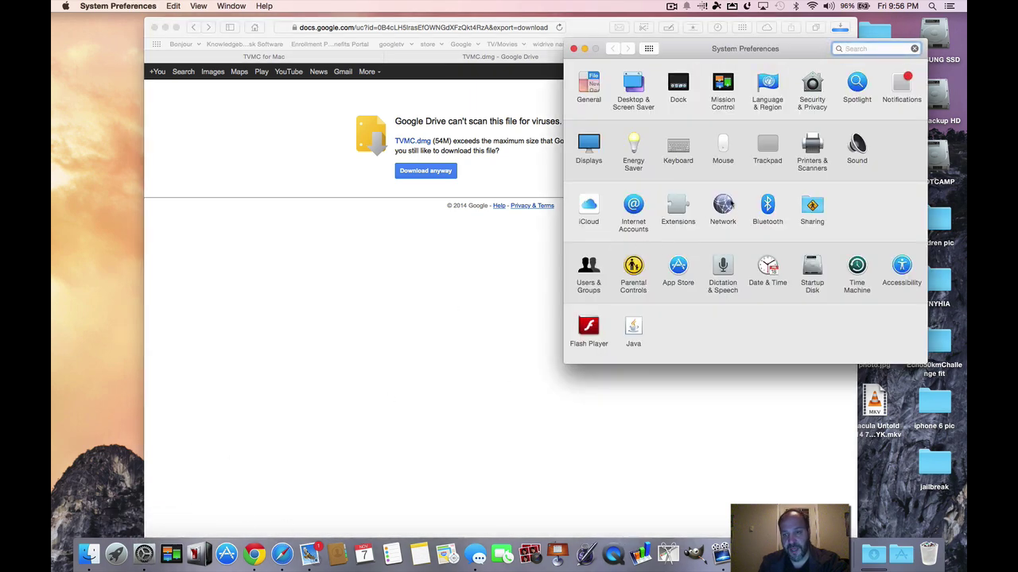
{"action": "left_click", "coordinate": [811, 83]}
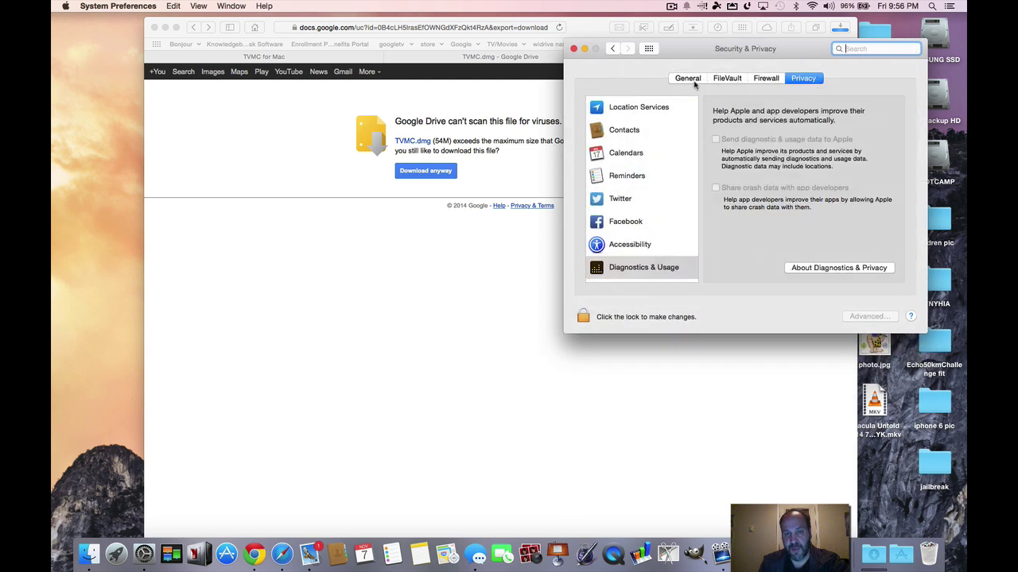
{"action": "left_click", "coordinate": [693, 83]}
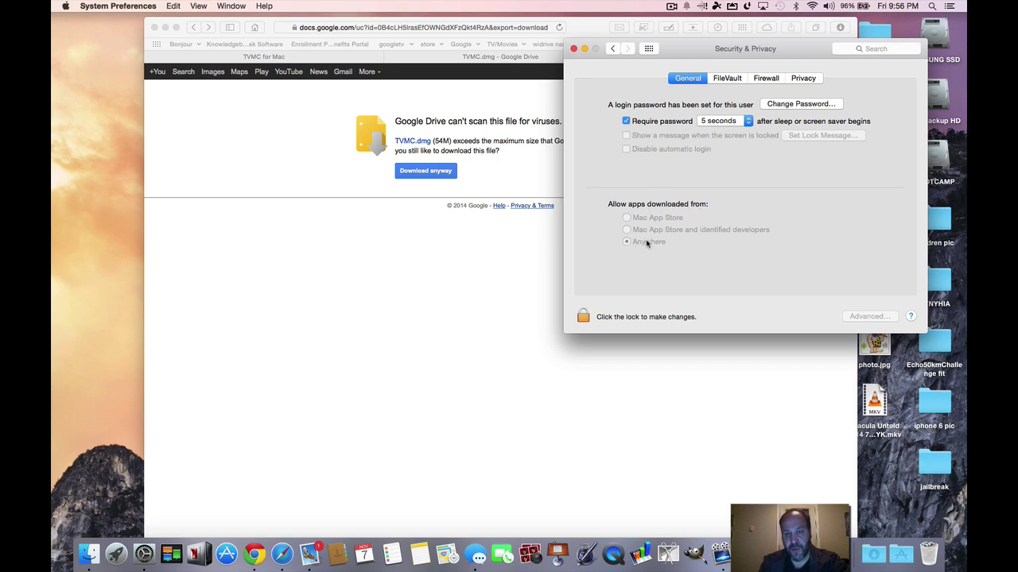
{"action": "left_click", "coordinate": [582, 316]}
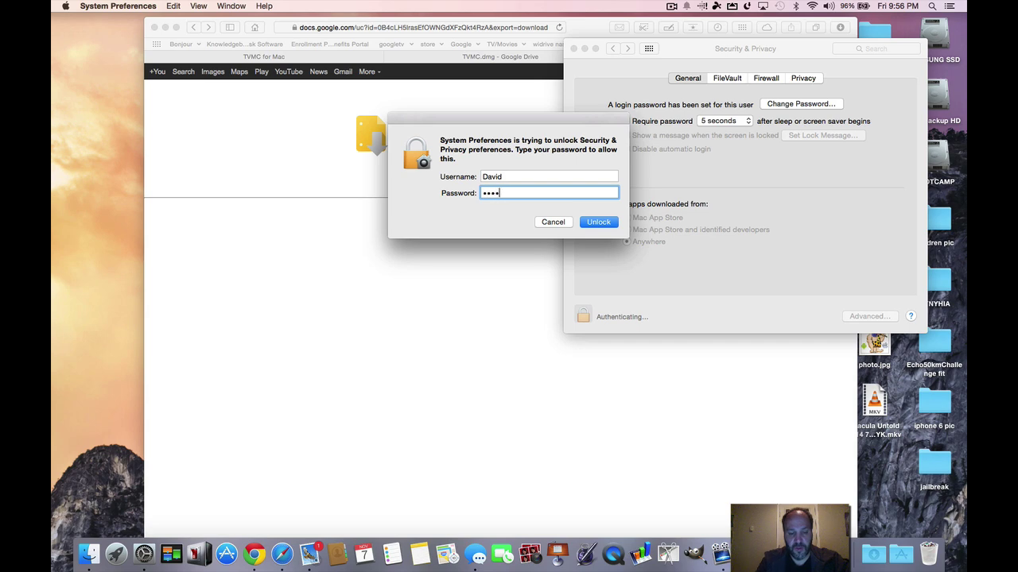
{"action": "key", "text": "Return"}
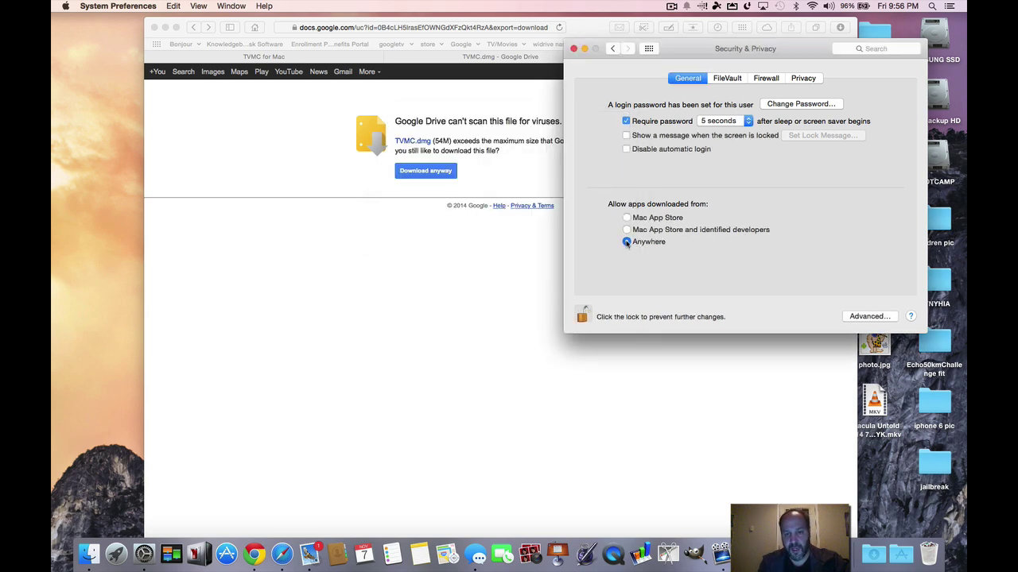
{"action": "left_click", "coordinate": [583, 316]}
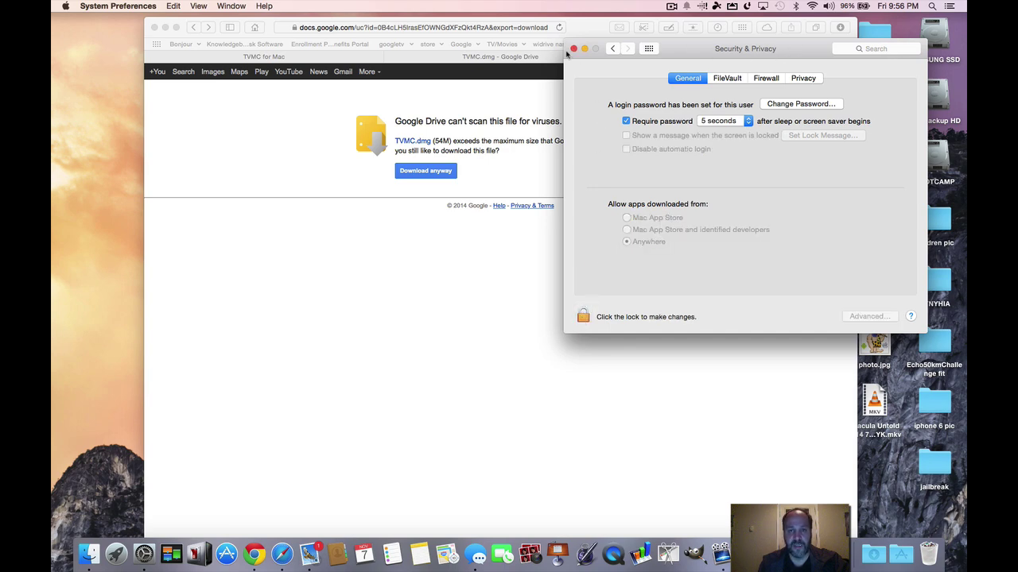
{"action": "left_click", "coordinate": [573, 49]}
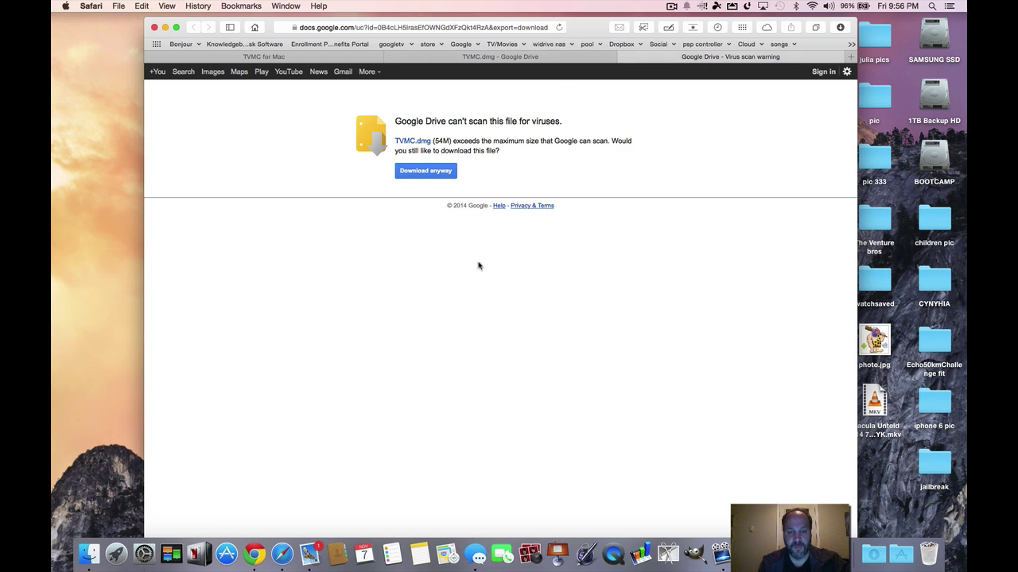
- Open the downloaded TVMC.dmg in Finder and copy the TVMC app into the Applications folder
{"action": "left_click", "coordinate": [873, 554]}
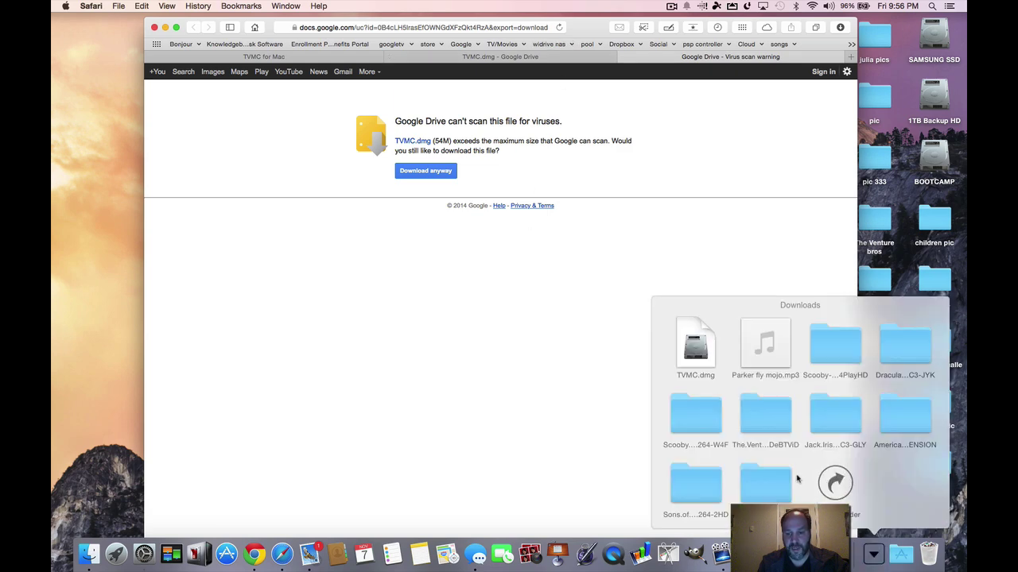
{"action": "left_click", "coordinate": [696, 346]}
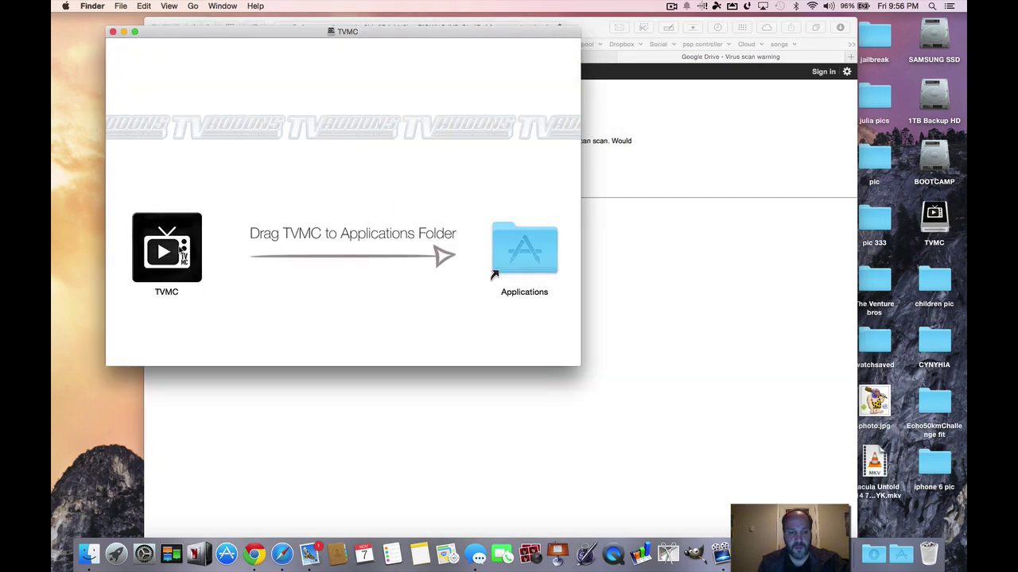
{"action": "left_click_drag", "start_coordinate": [181, 250], "coordinate": [499, 244]}
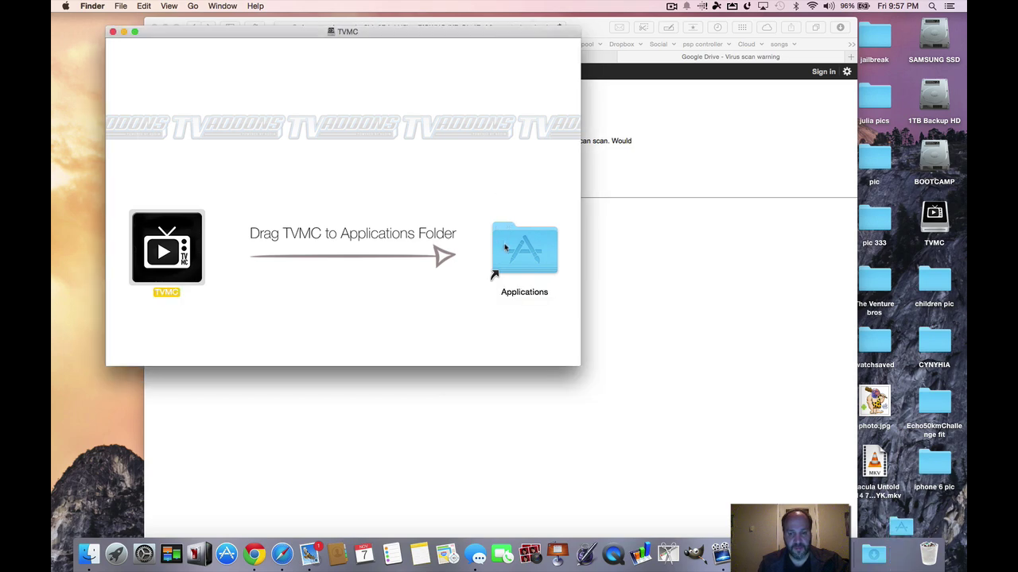
- Launch TVMC from the Applications folder and allow the app downloaded from the Internet to open
{"action": "left_click", "coordinate": [504, 247]}
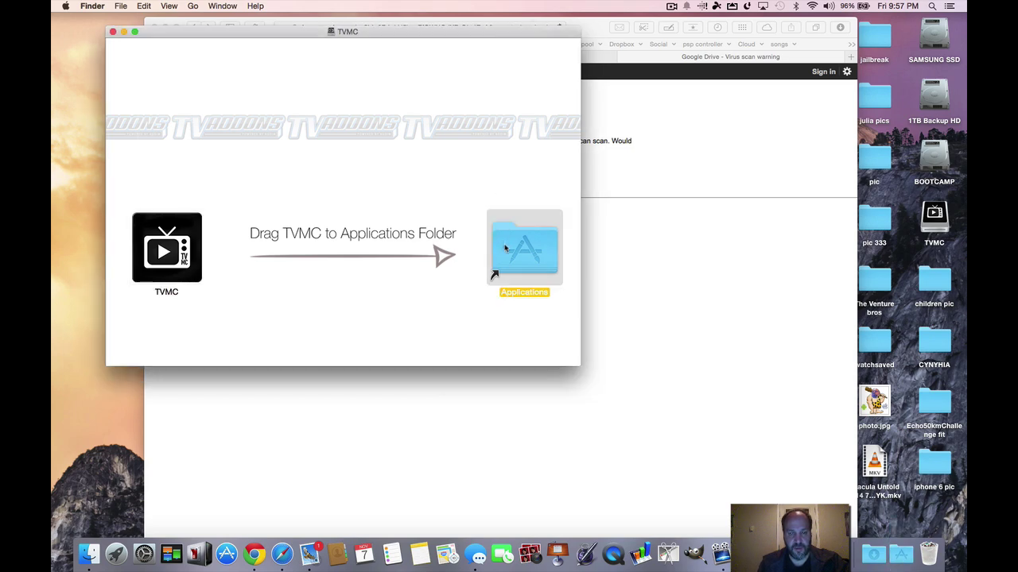
{"action": "double_click", "coordinate": [504, 248]}
{"action": "scroll", "coordinate": [166, 197], "scroll_direction": "down", "scroll_amount": 5}
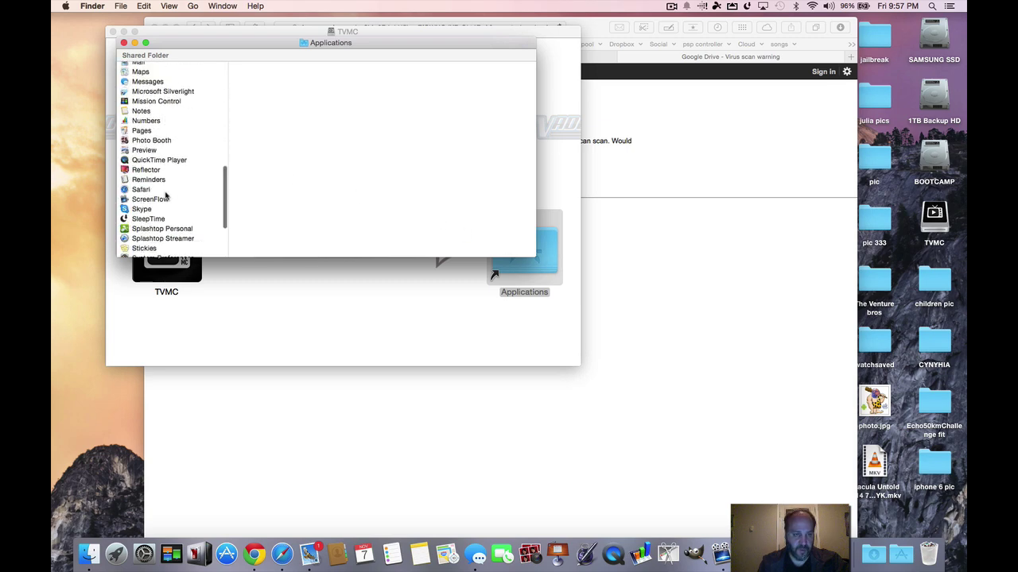
{"action": "scroll", "coordinate": [165, 196], "scroll_direction": "down", "scroll_amount": 4}
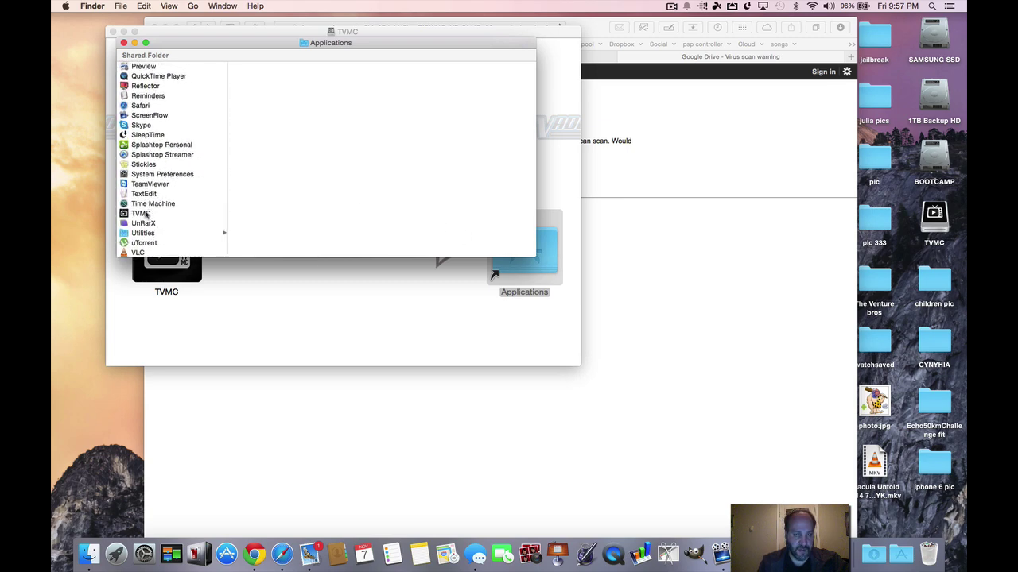
{"action": "left_click", "coordinate": [144, 215]}
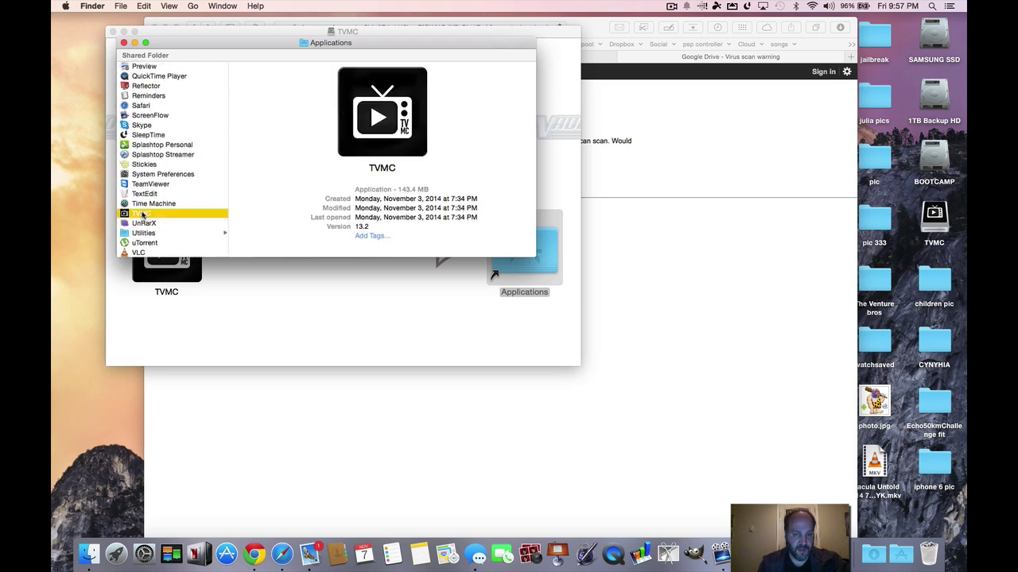
{"action": "double_click", "coordinate": [142, 215]}
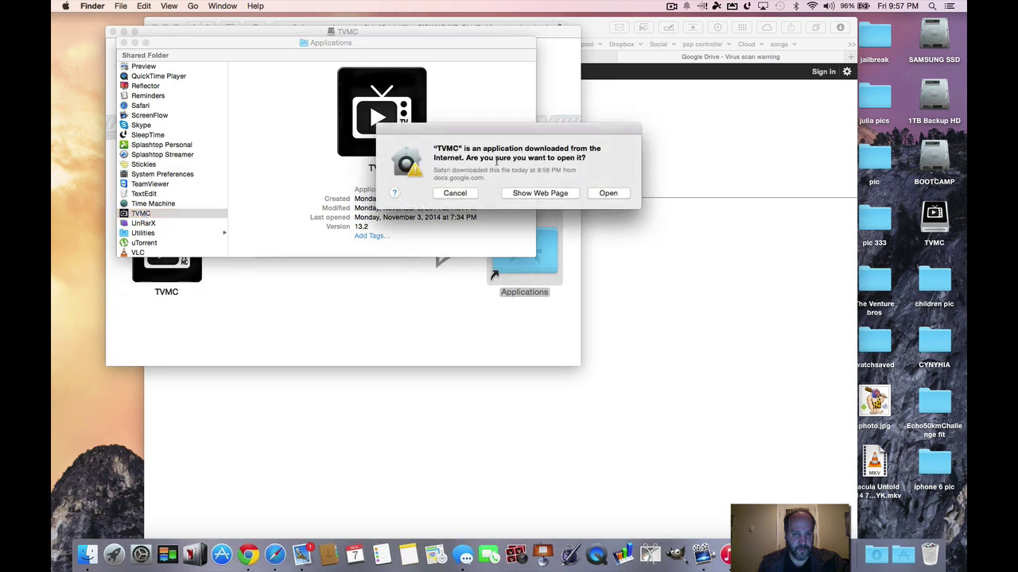
{"action": "left_click", "coordinate": [608, 193]}
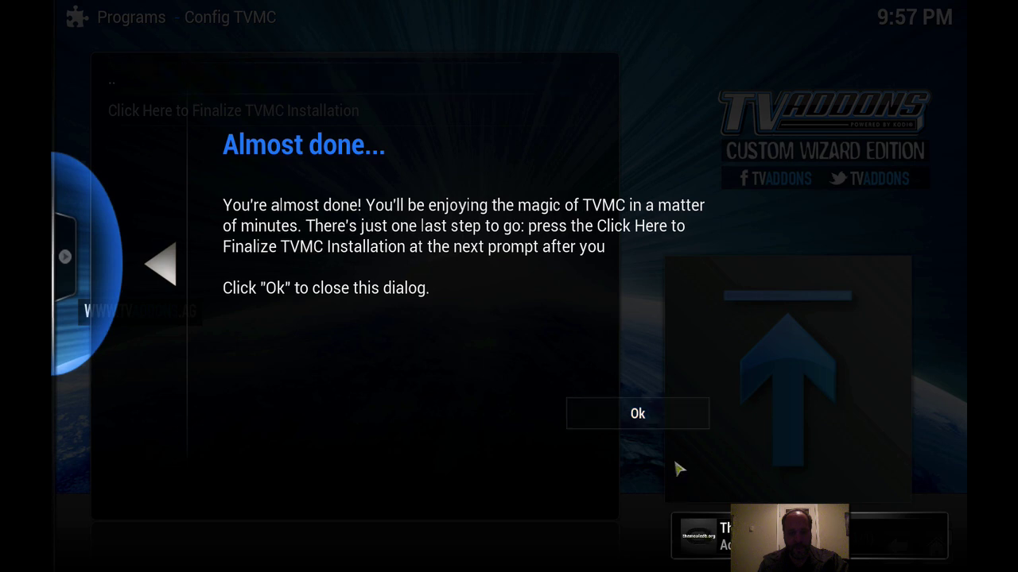
- Finalize the TVMC installation in the Config TVMC program and dismiss its closing message
{"action": "left_click", "coordinate": [642, 415]}
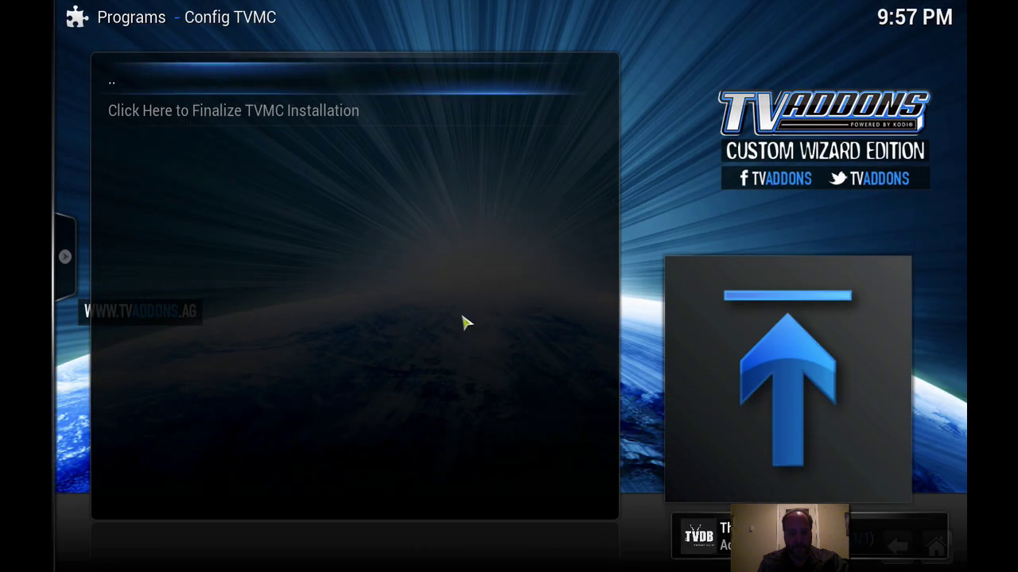
{"action": "left_click", "coordinate": [265, 111]}
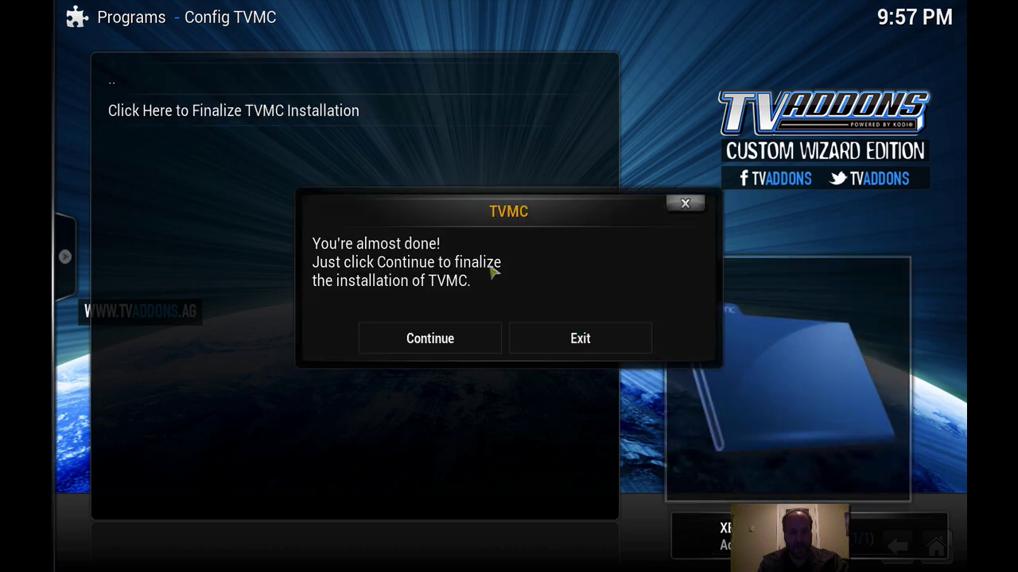
{"action": "left_click", "coordinate": [480, 347]}
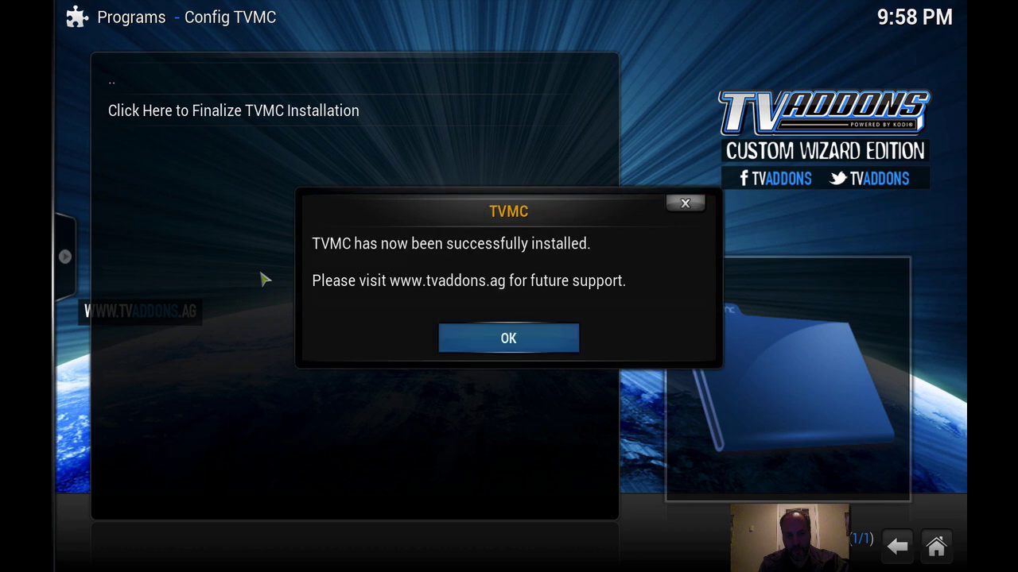
{"action": "left_click", "coordinate": [492, 352]}
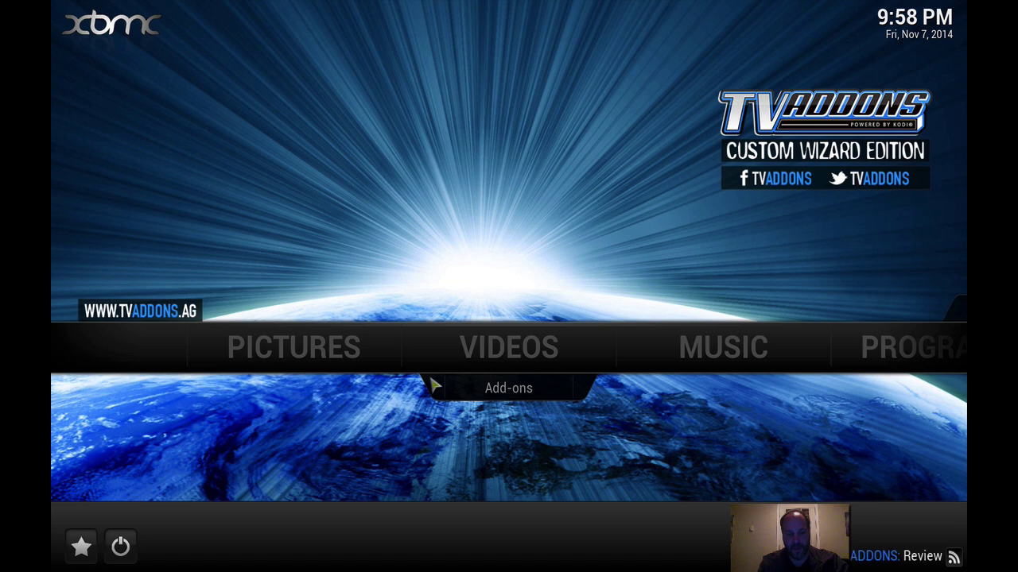
- Look through the full list of installed video add-ons and return to the home screen
{"action": "mouse_move", "coordinate": [470, 357]}
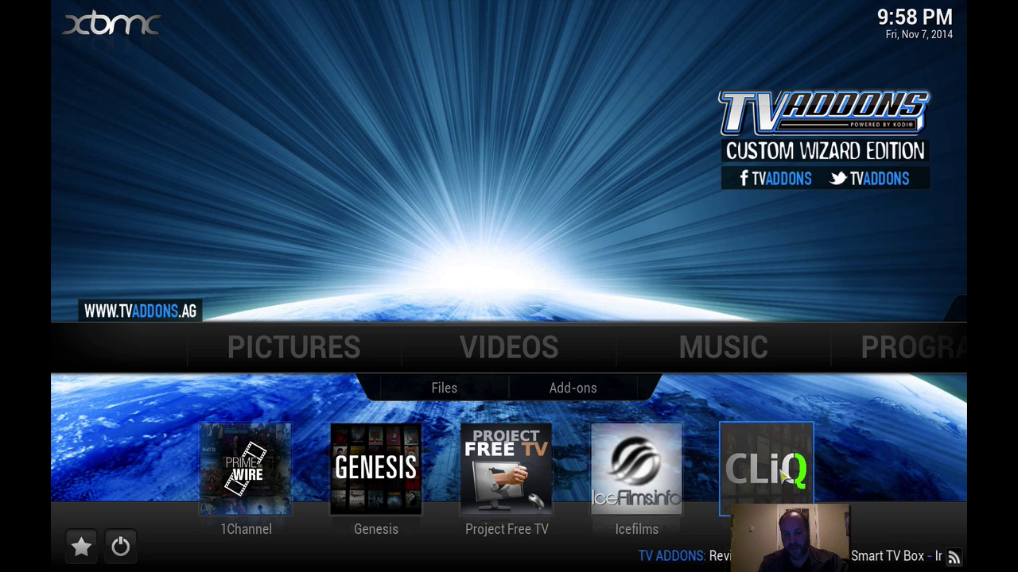
{"action": "left_click", "coordinate": [554, 393]}
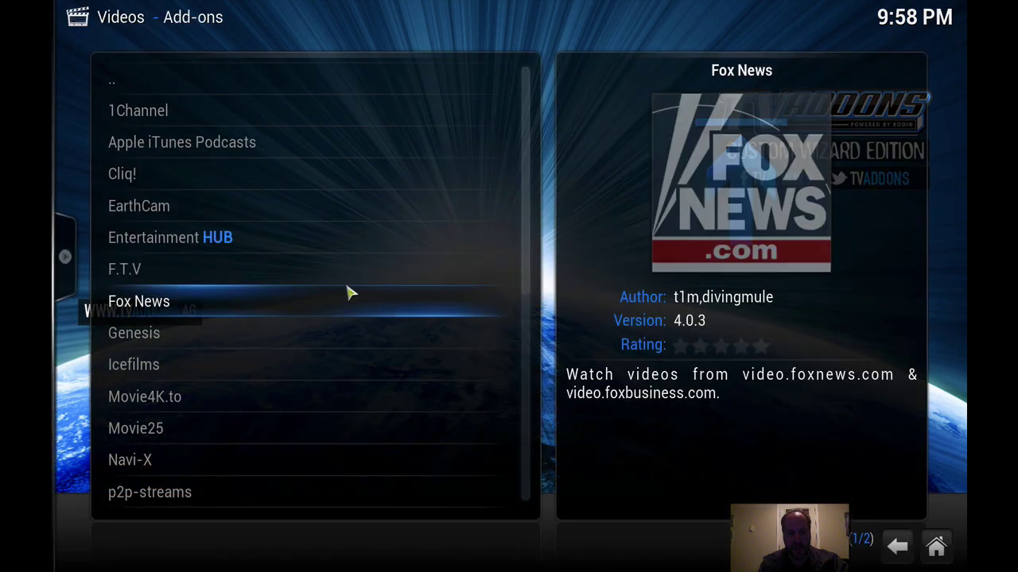
{"action": "scroll", "coordinate": [199, 221], "scroll_direction": "down", "scroll_amount": 12}
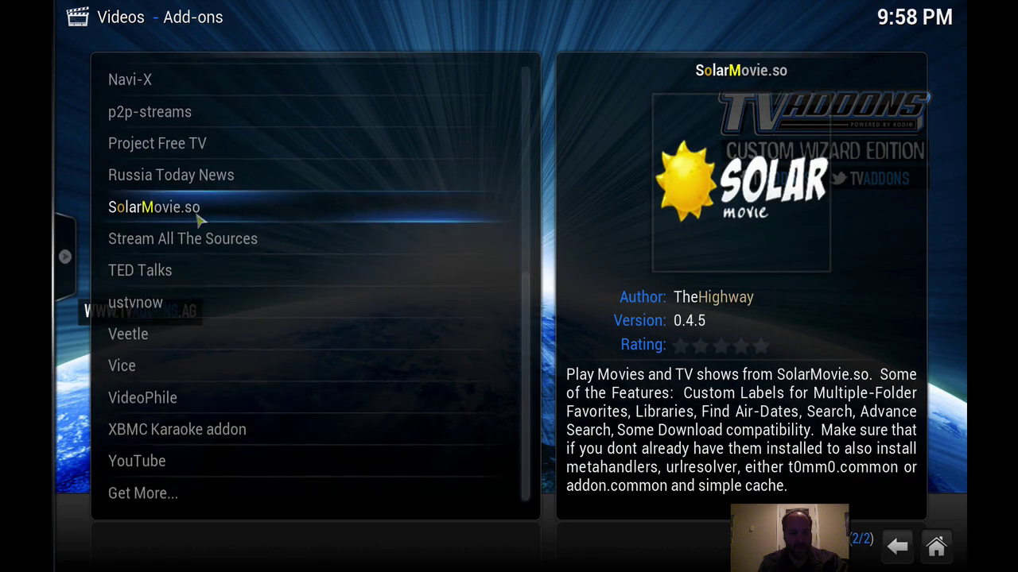
{"action": "scroll", "coordinate": [198, 221], "scroll_direction": "up", "scroll_amount": 12}
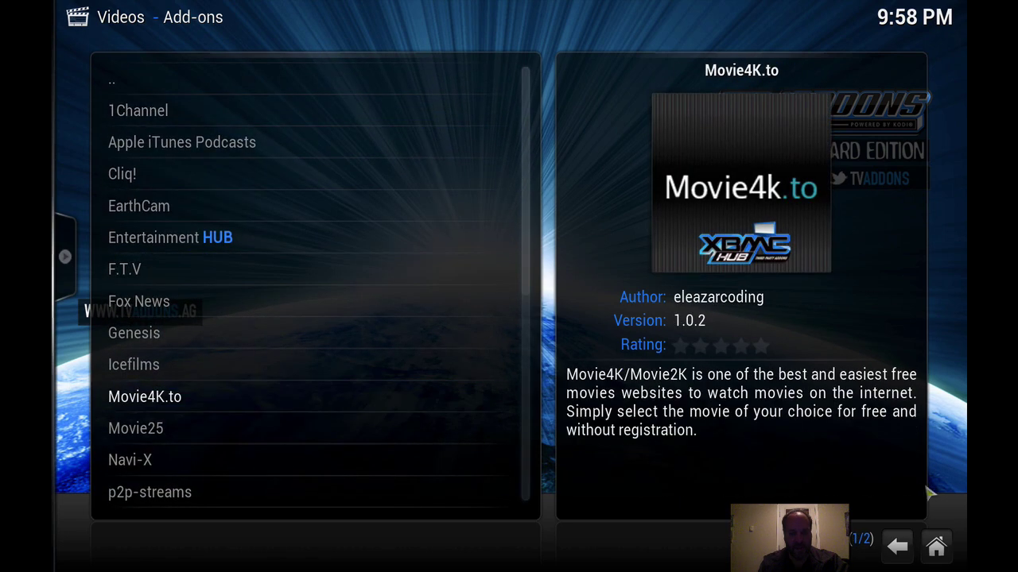
{"action": "left_click", "coordinate": [944, 550]}
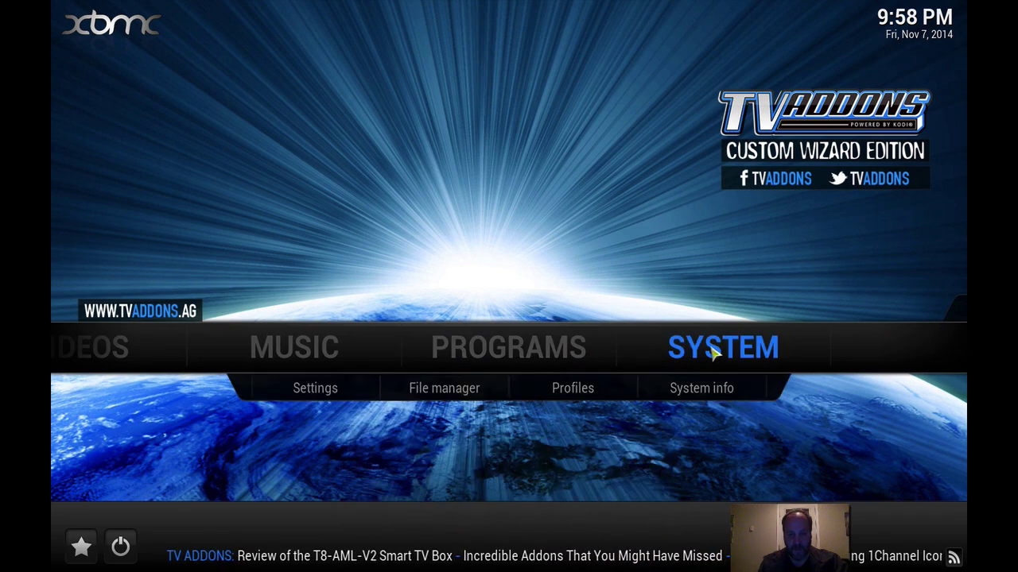
- View the sources in the System section's File manager, then go back to the home screen
{"action": "left_click", "coordinate": [440, 390]}
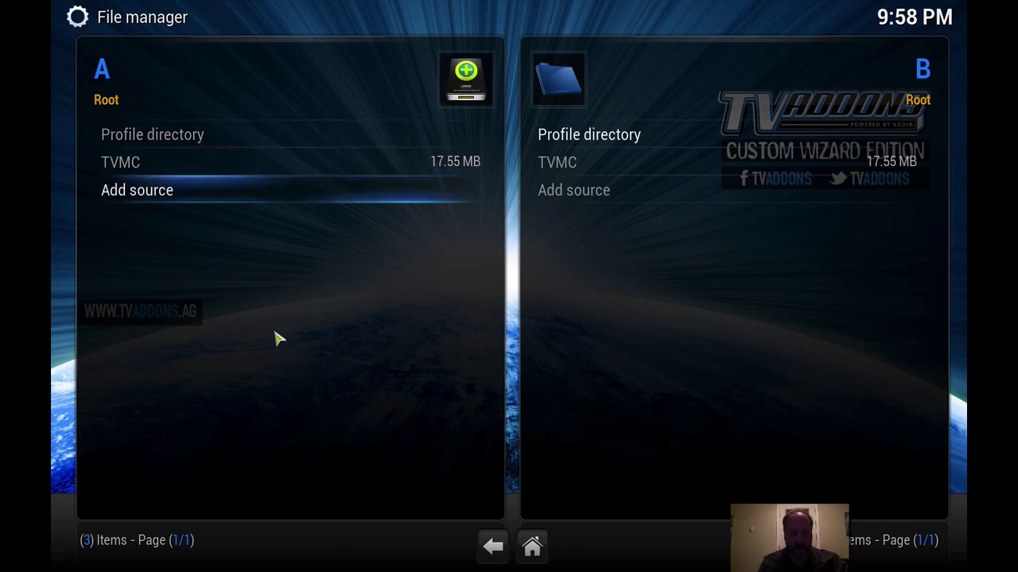
{"action": "left_click", "coordinate": [493, 547]}
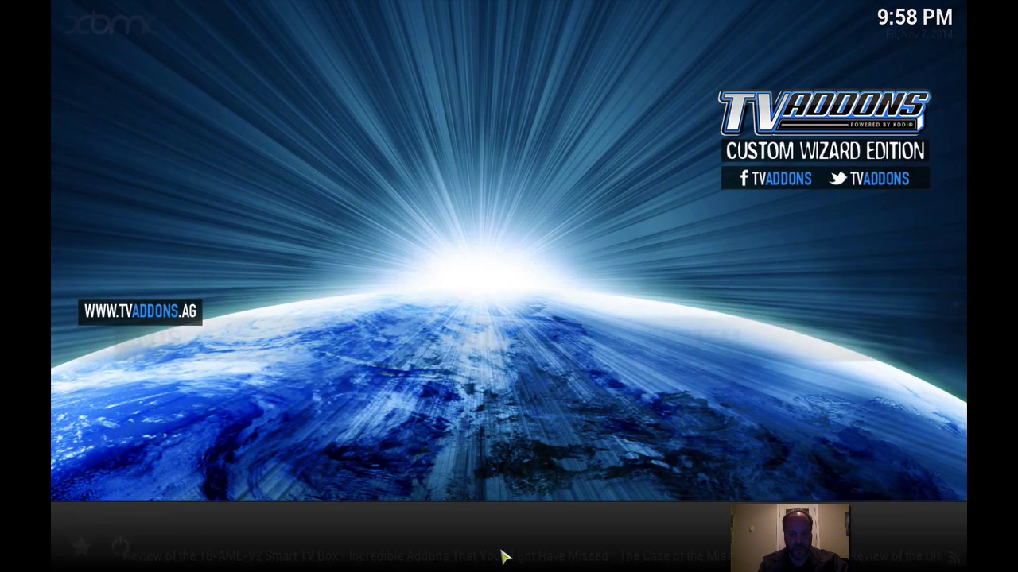
- Browse the TVMC volume's Applications folder as a source for installing an add-on from a zip file, then cancel the selection
{"action": "left_click", "coordinate": [318, 398]}
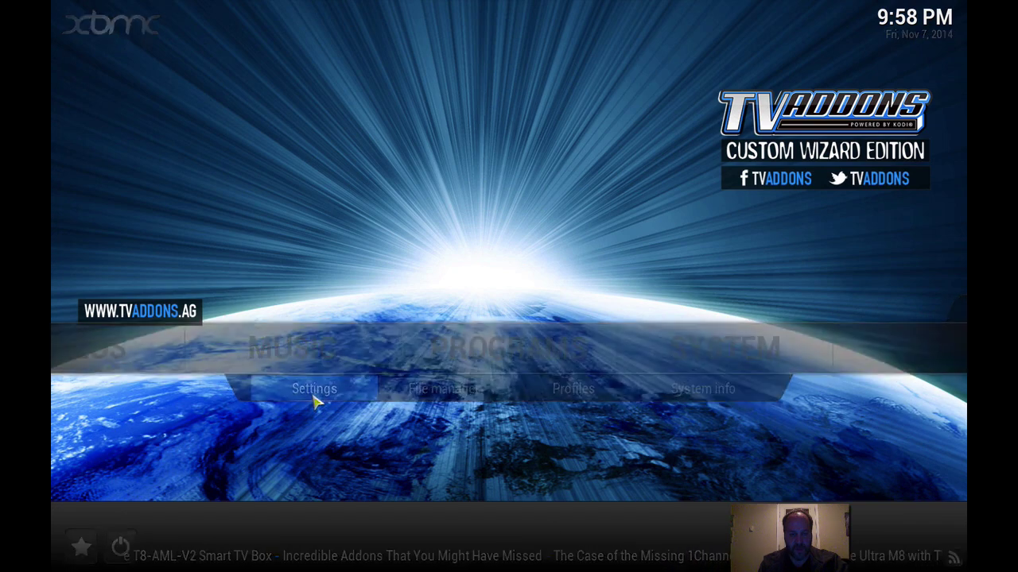
{"action": "left_click", "coordinate": [270, 368]}
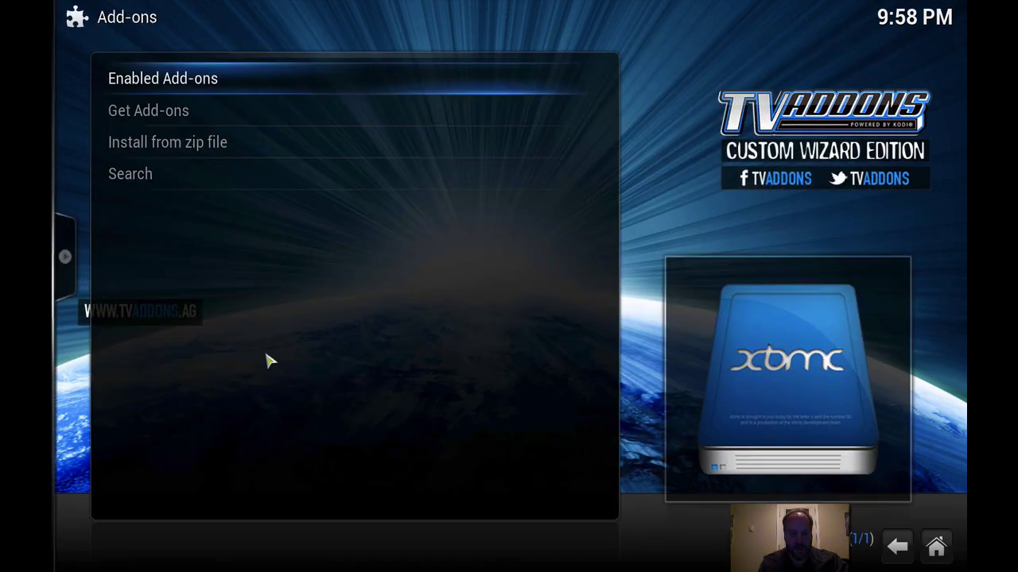
{"action": "left_click", "coordinate": [192, 150]}
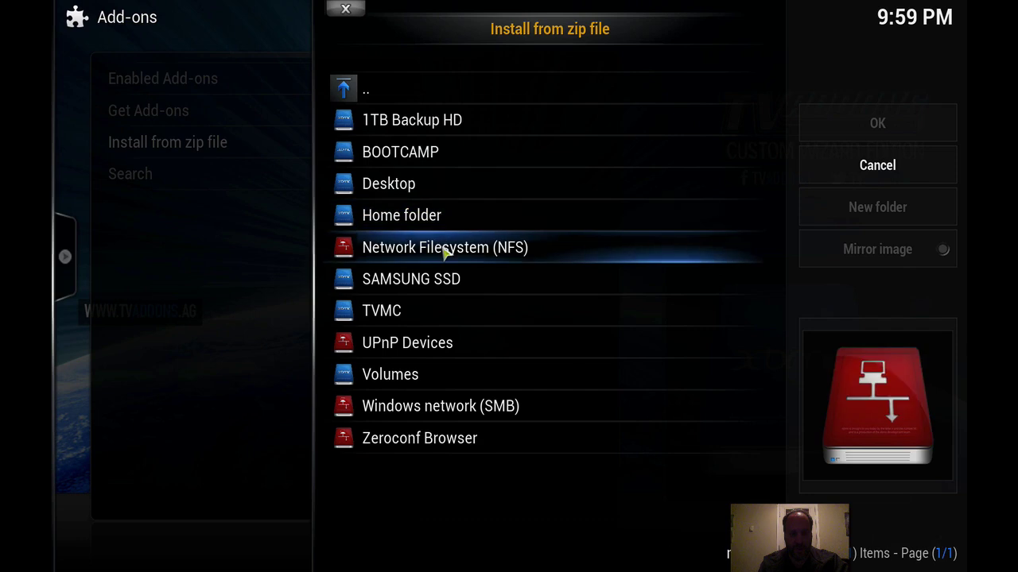
{"action": "left_click", "coordinate": [400, 313]}
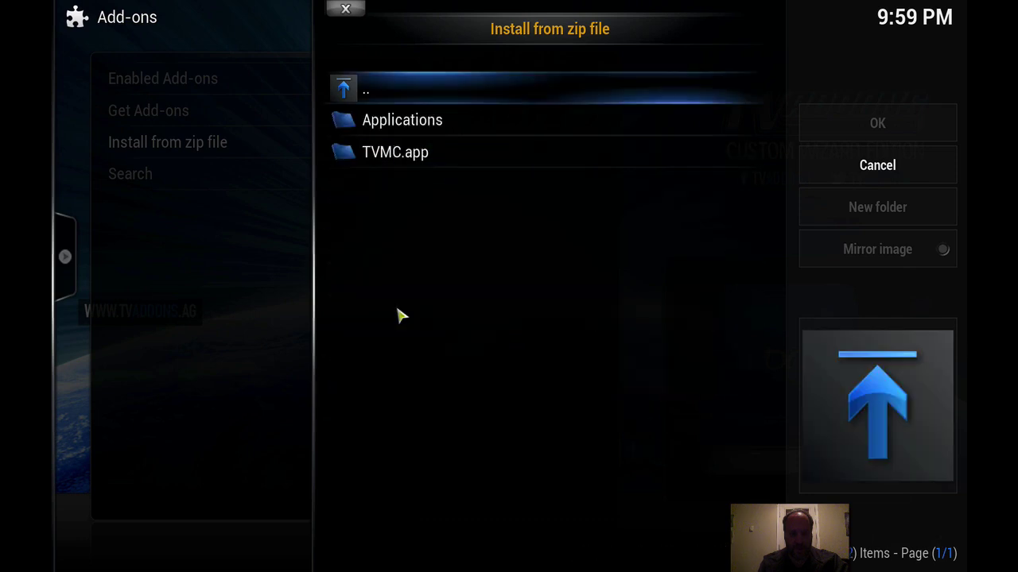
{"action": "left_click", "coordinate": [409, 122]}
{"action": "scroll", "coordinate": [453, 296], "scroll_direction": "down", "scroll_amount": 20}
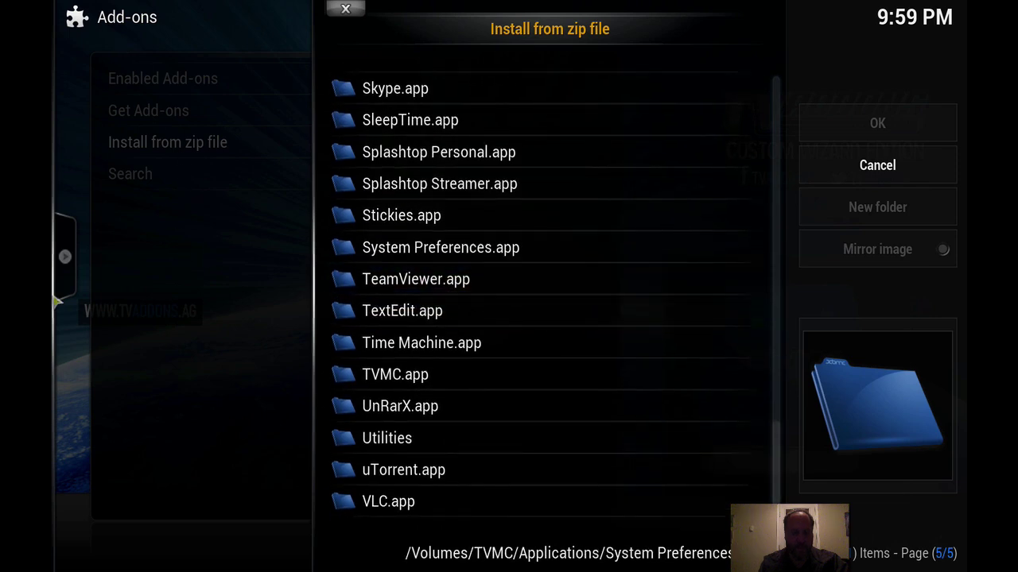
{"action": "left_click", "coordinate": [874, 175]}
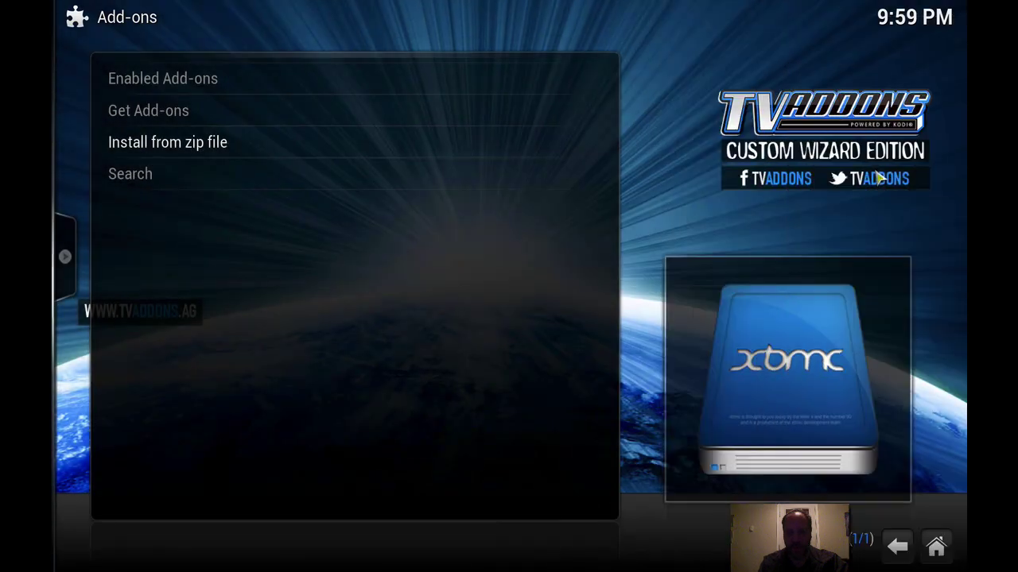
- Look through the enabled video add-ons, then return to the home screen
{"action": "left_click", "coordinate": [199, 89]}
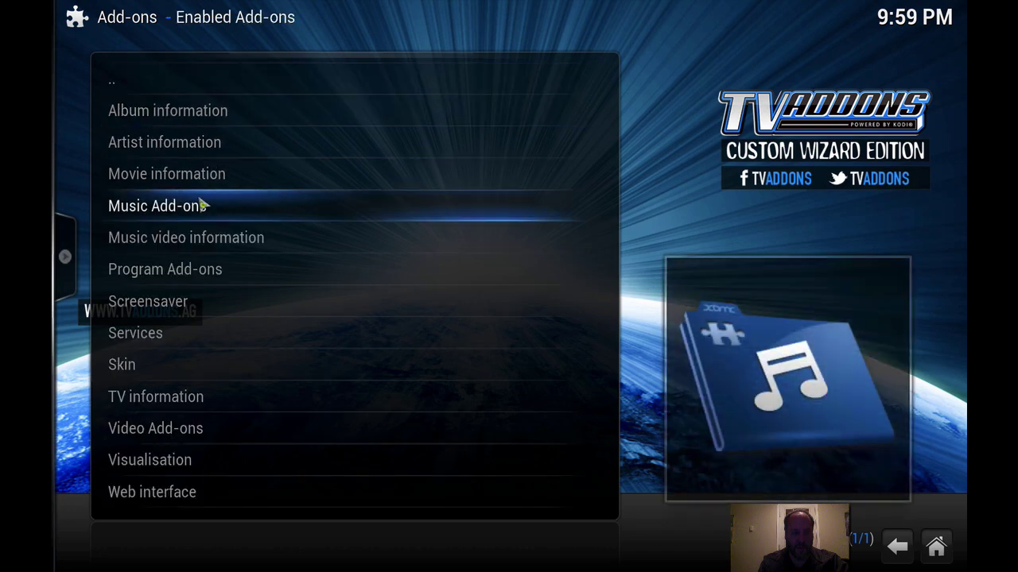
{"action": "left_click", "coordinate": [172, 430]}
{"action": "scroll", "coordinate": [214, 263], "scroll_direction": "down", "scroll_amount": 12}
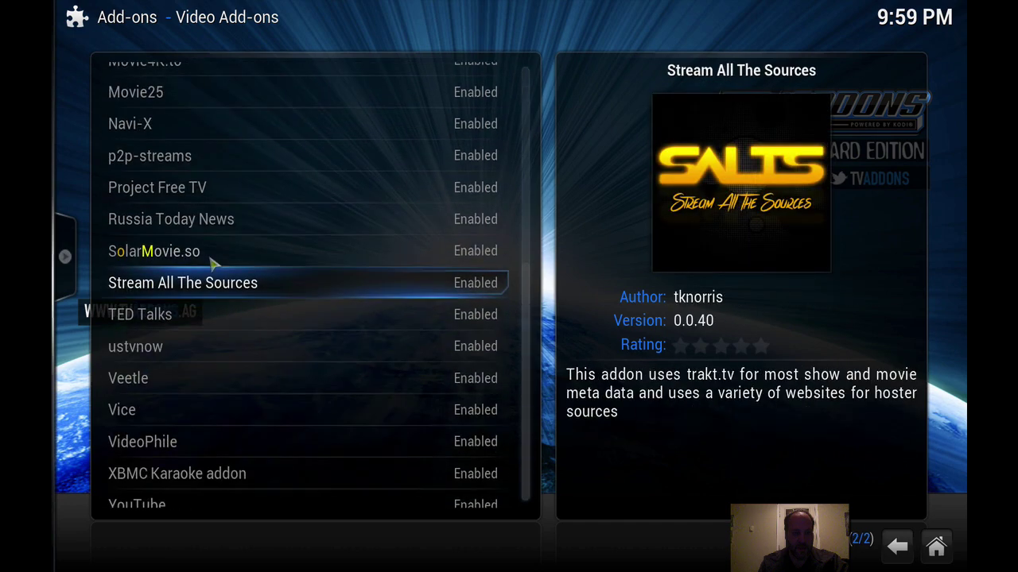
{"action": "scroll", "coordinate": [214, 264], "scroll_direction": "up", "scroll_amount": 10}
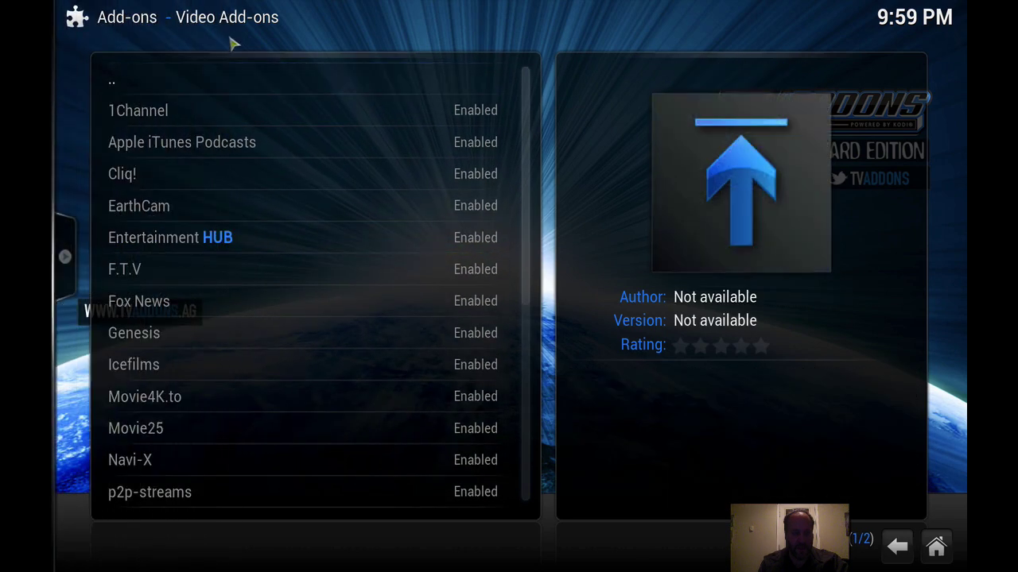
{"action": "left_click", "coordinate": [897, 546]}
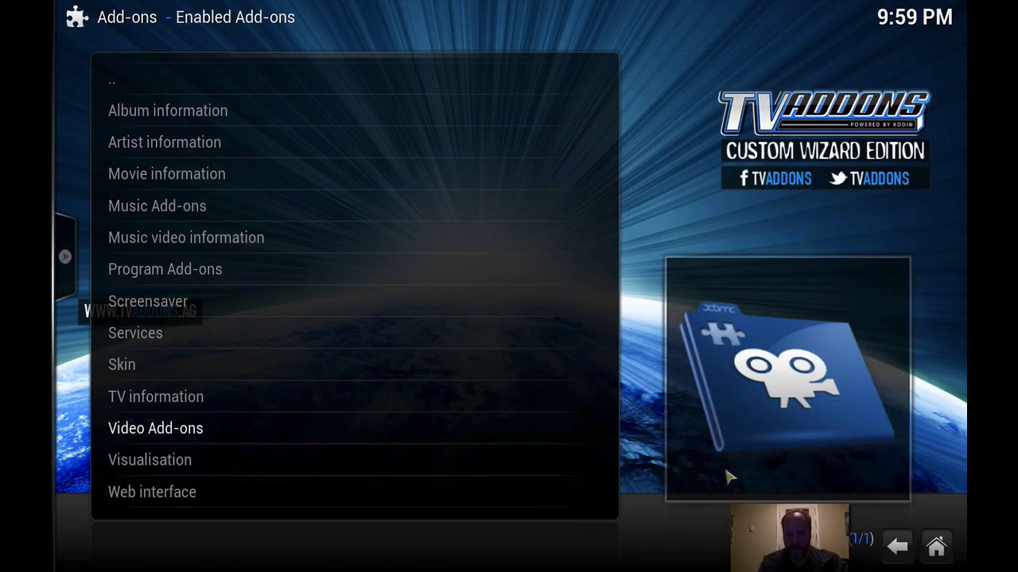
{"action": "left_click", "coordinate": [936, 549]}
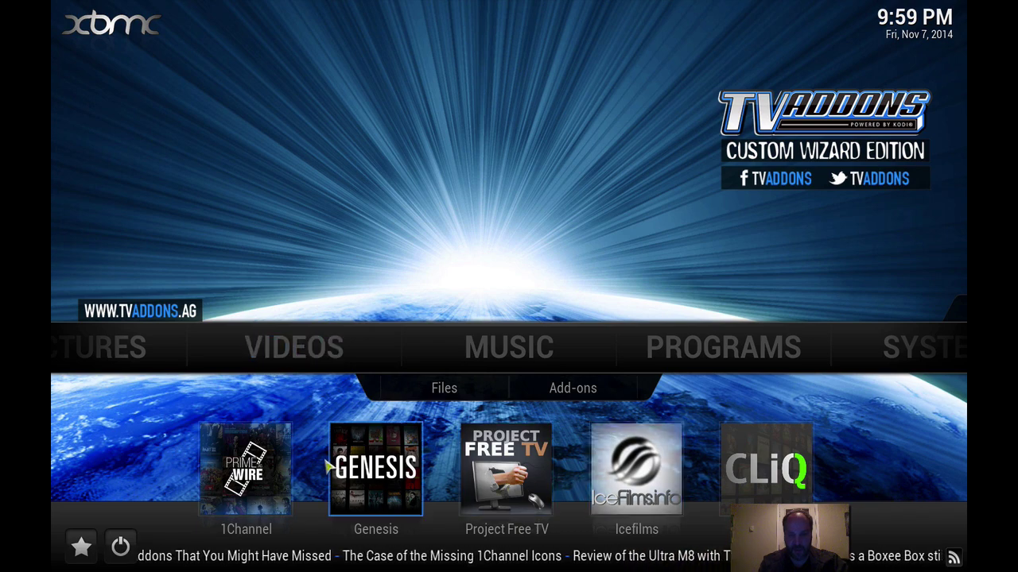
- Open the 1Channel add-on, view the PrimeWire v2.5.2 release notes through to the end and dismiss them
{"action": "left_click", "coordinate": [271, 456]}
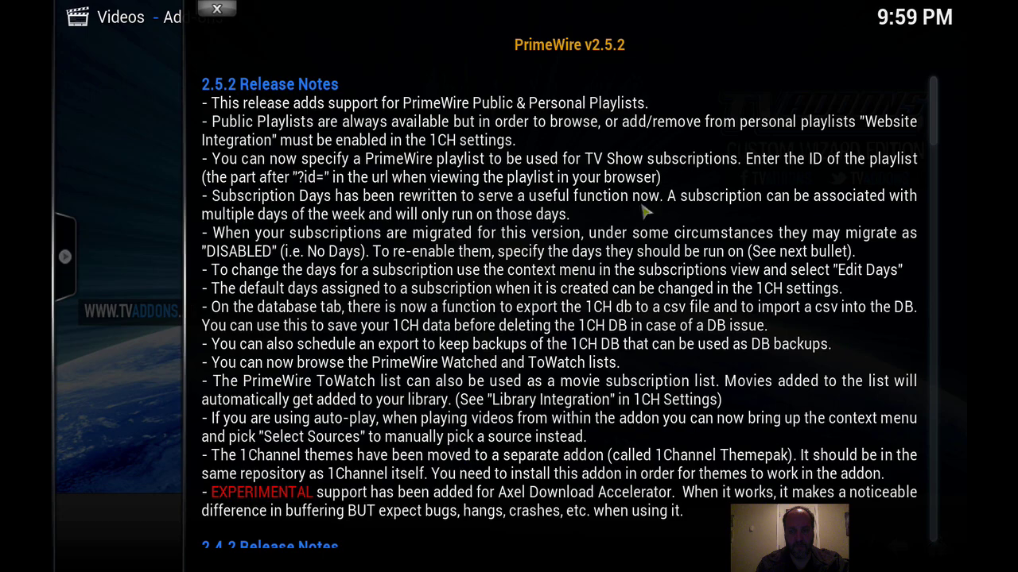
{"action": "left_click_drag", "start_coordinate": [934, 111], "coordinate": [946, 560]}
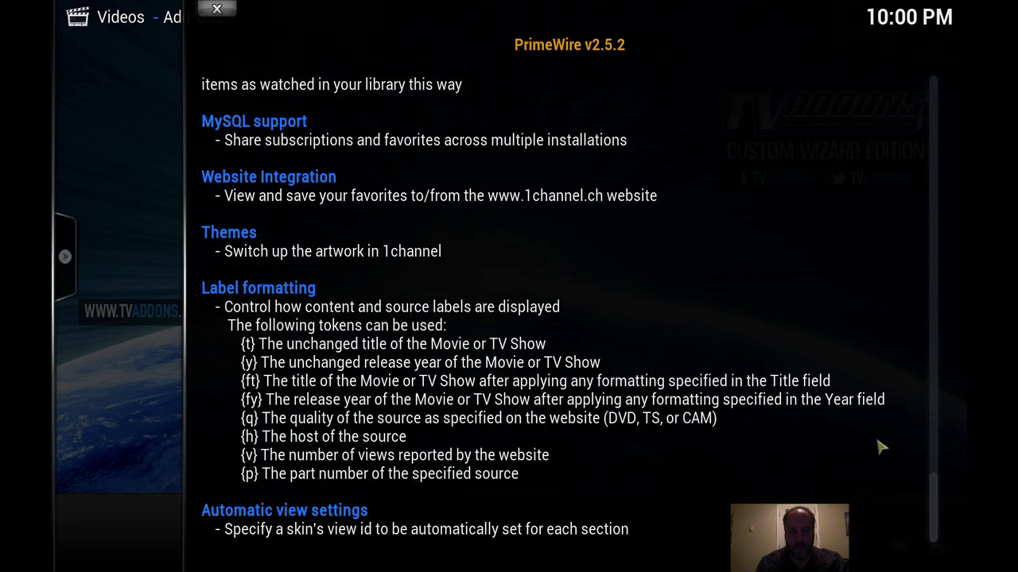
{"action": "left_click", "coordinate": [223, 8]}
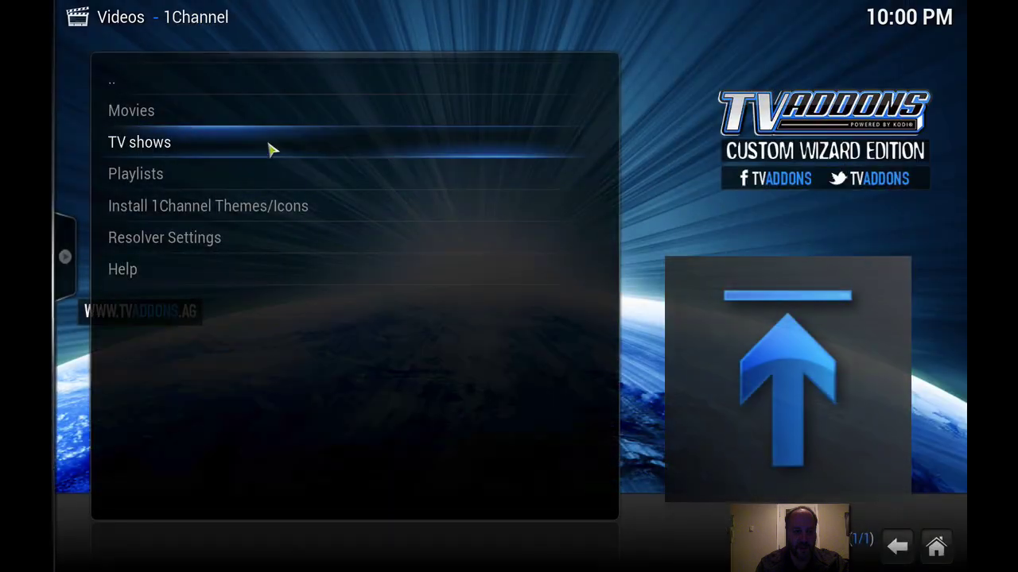
- Play the Family Guy episode 13x3 Baking Bad from 1Channel's most popular TV shows, using the novamov.com stream
{"action": "left_click", "coordinate": [154, 155]}
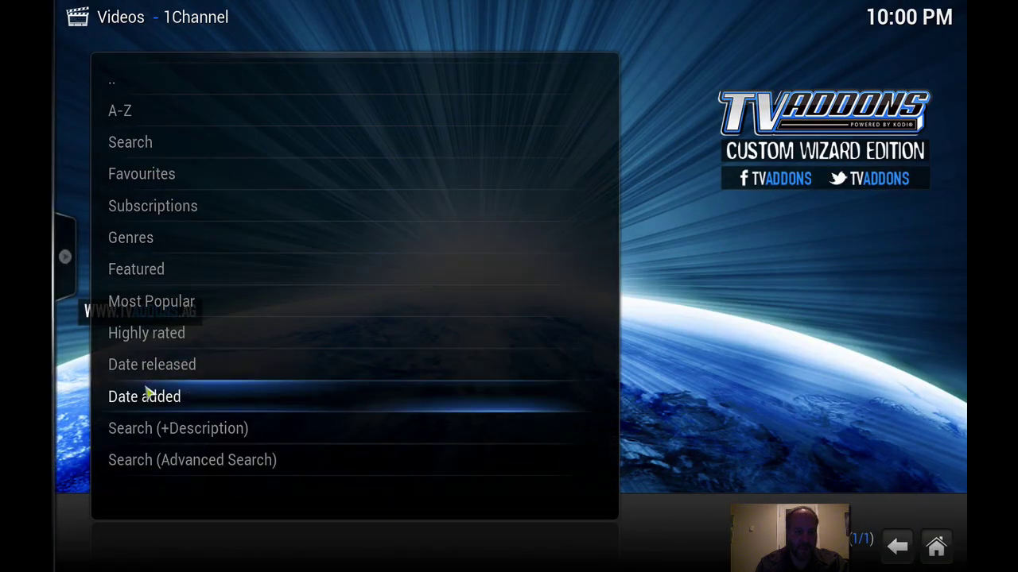
{"action": "left_click", "coordinate": [143, 306]}
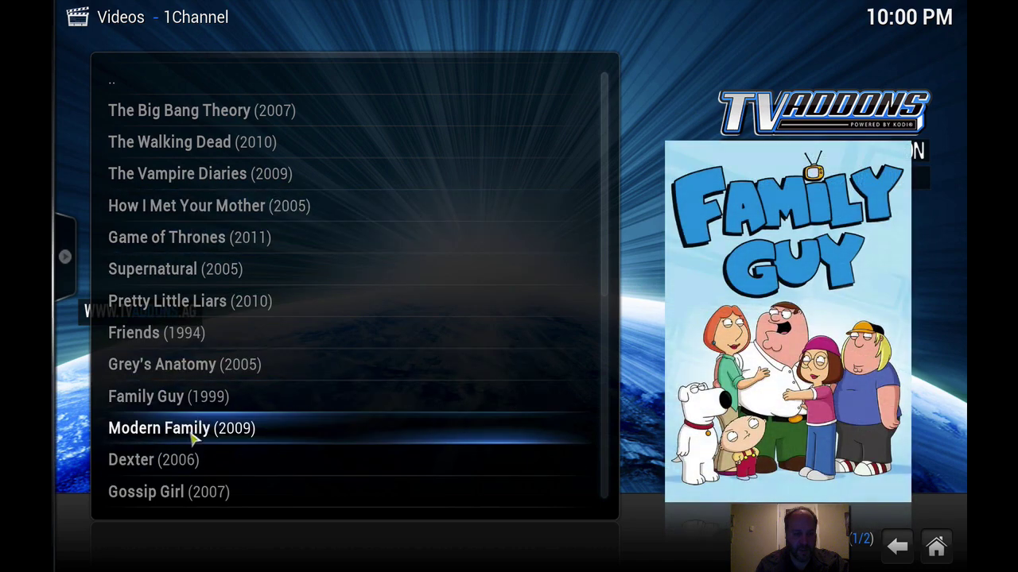
{"action": "left_click", "coordinate": [215, 406]}
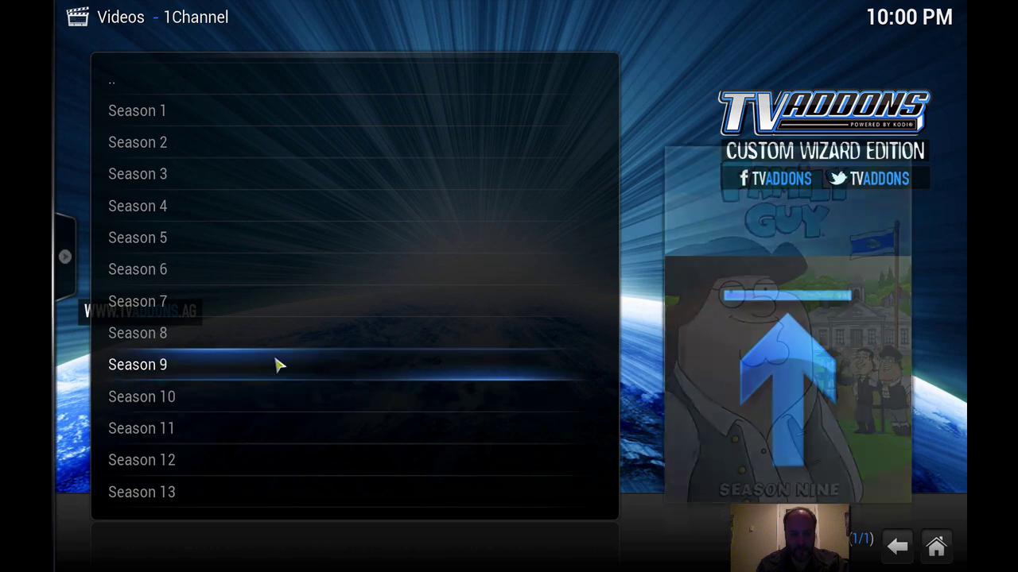
{"action": "left_click", "coordinate": [222, 492]}
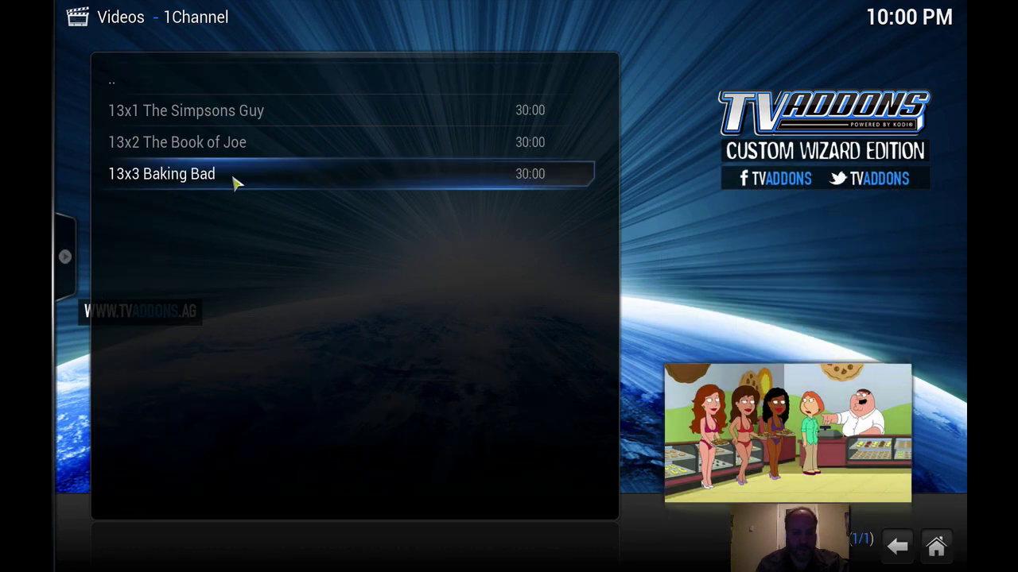
{"action": "left_click", "coordinate": [236, 182]}
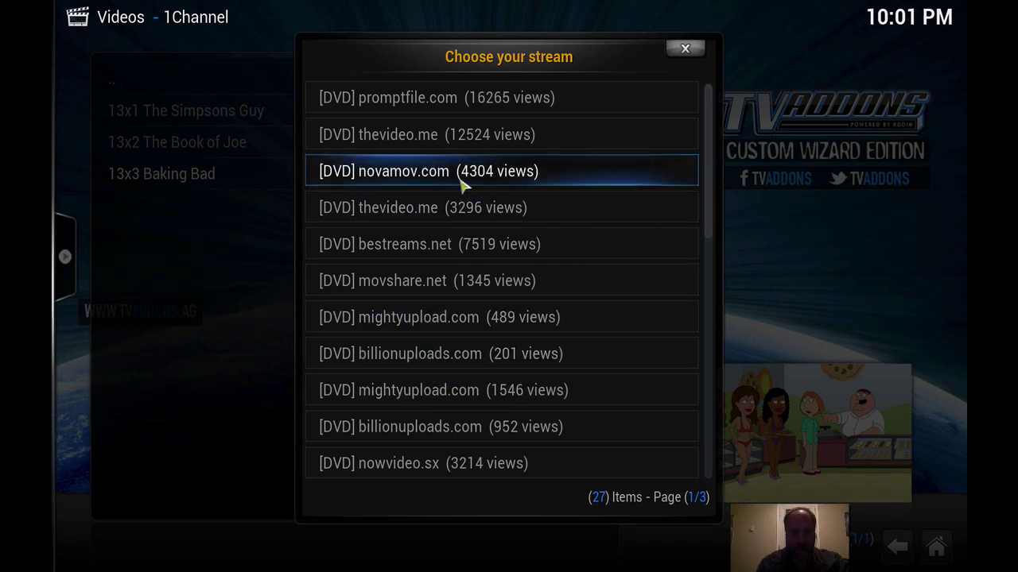
{"action": "left_click", "coordinate": [465, 185]}
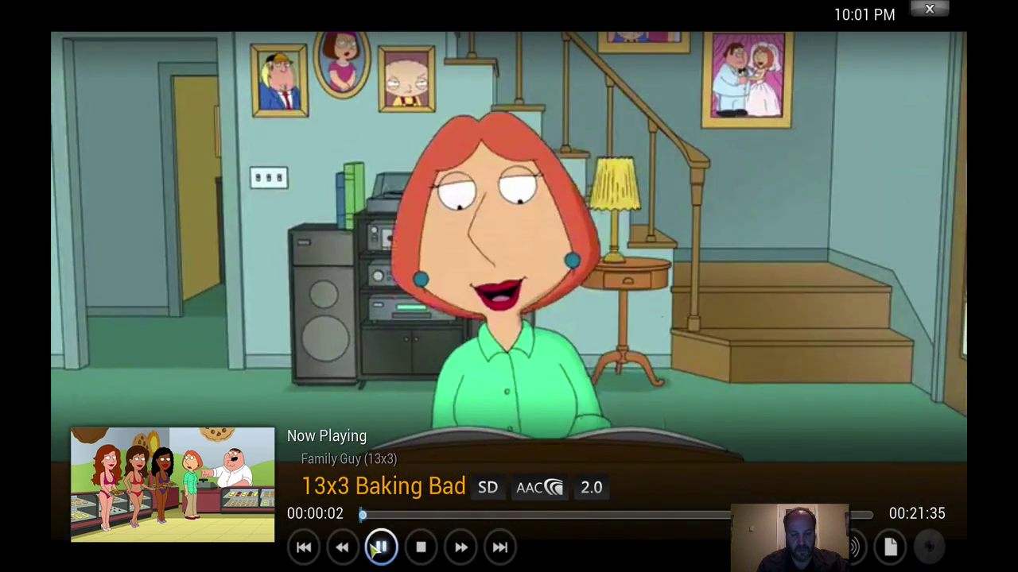
- Pause the Baking Bad episode, leave the full-screen player and return to the home screen
{"action": "left_click", "coordinate": [379, 547]}
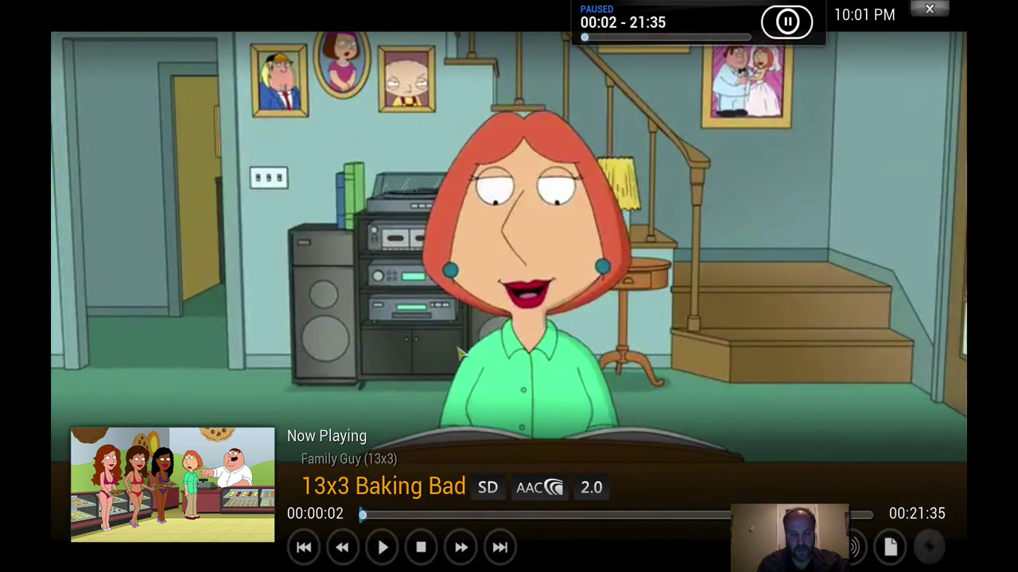
{"action": "left_click", "coordinate": [930, 9]}
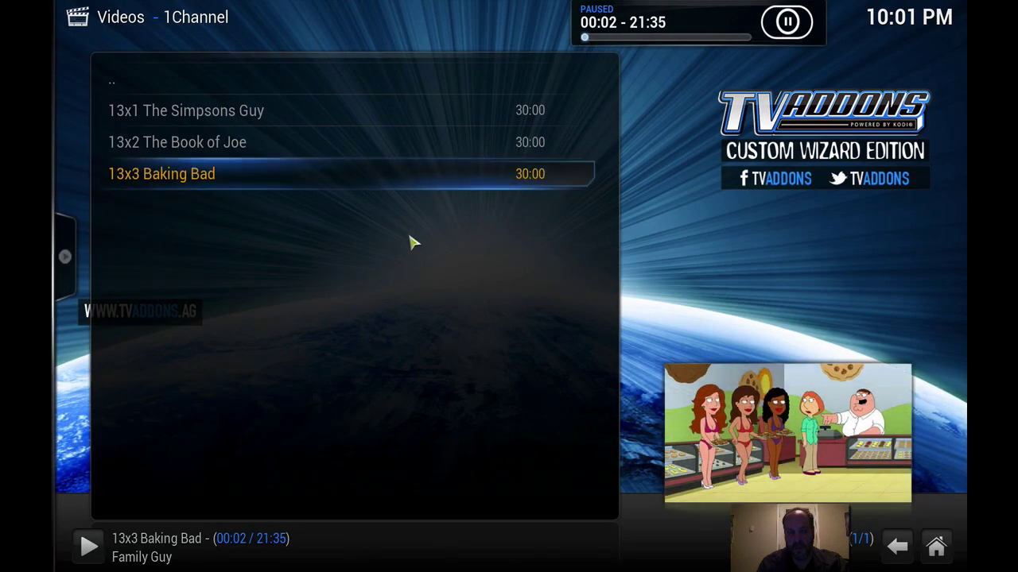
{"action": "key", "text": "Escape"}
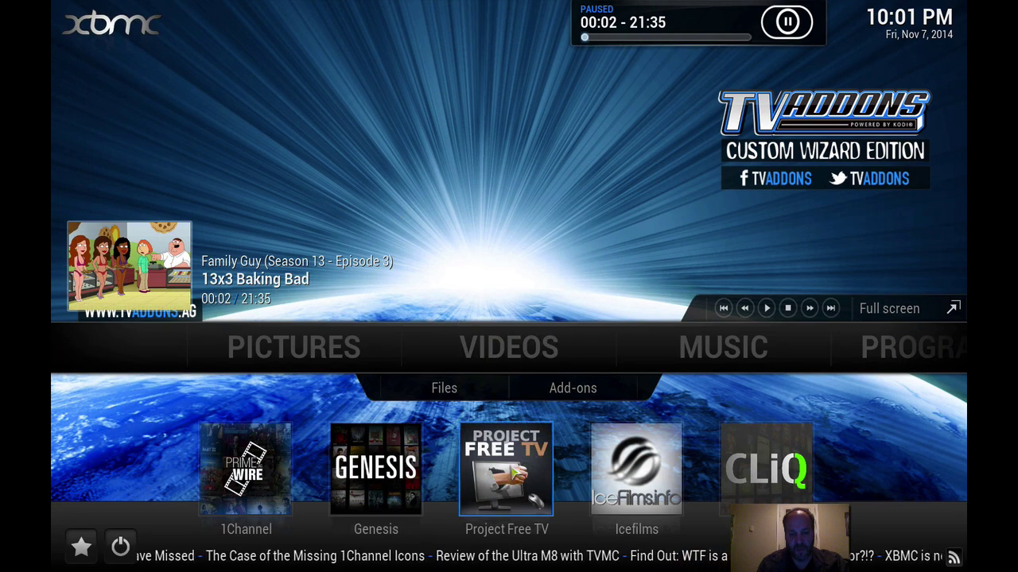
- Try to open Icefilms and install its Meta Containers May 2013 download, from the home screen and again from the video add-ons list
{"action": "left_click", "coordinate": [602, 454]}
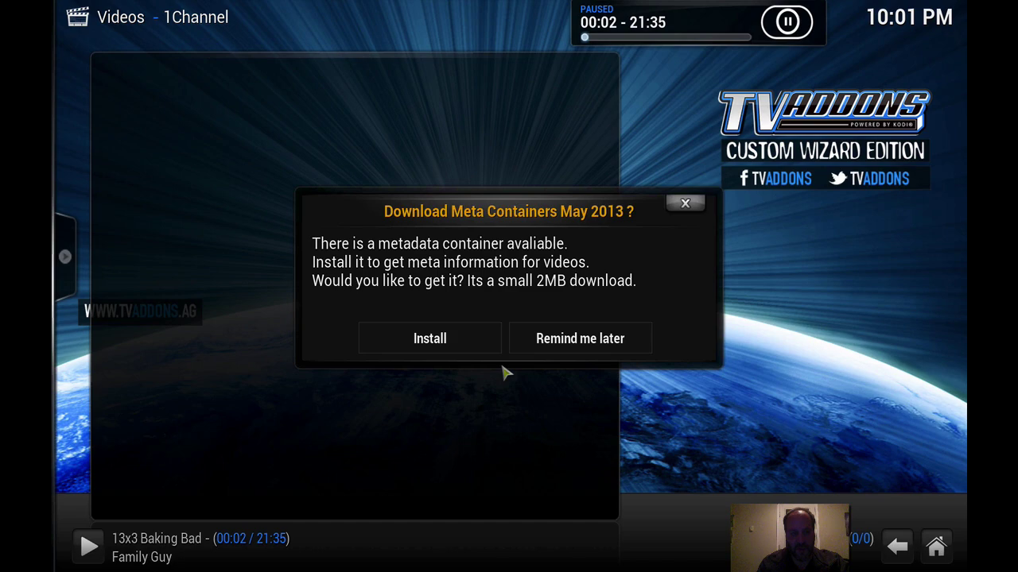
{"action": "left_click", "coordinate": [437, 339]}
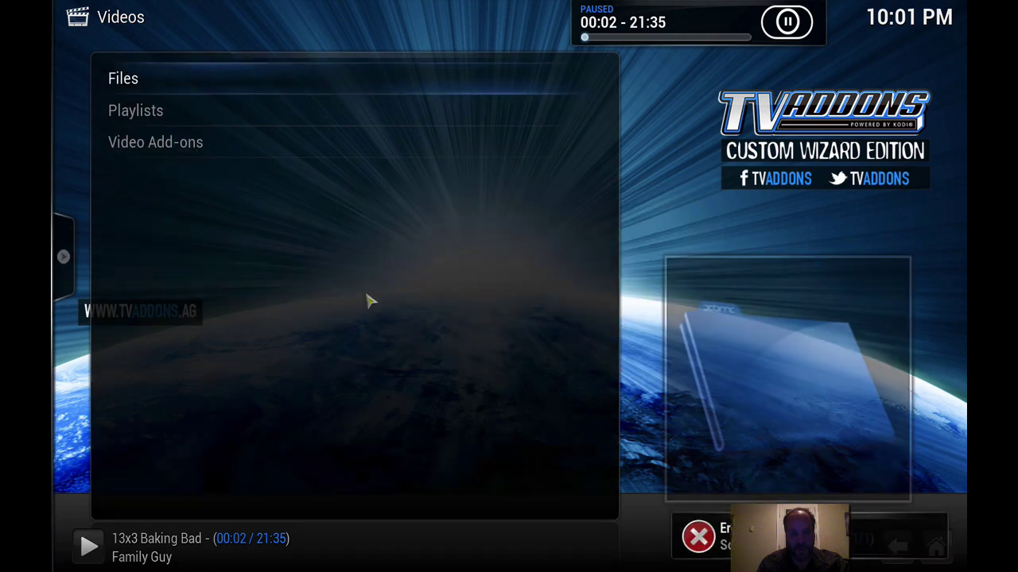
{"action": "left_click", "coordinate": [182, 154]}
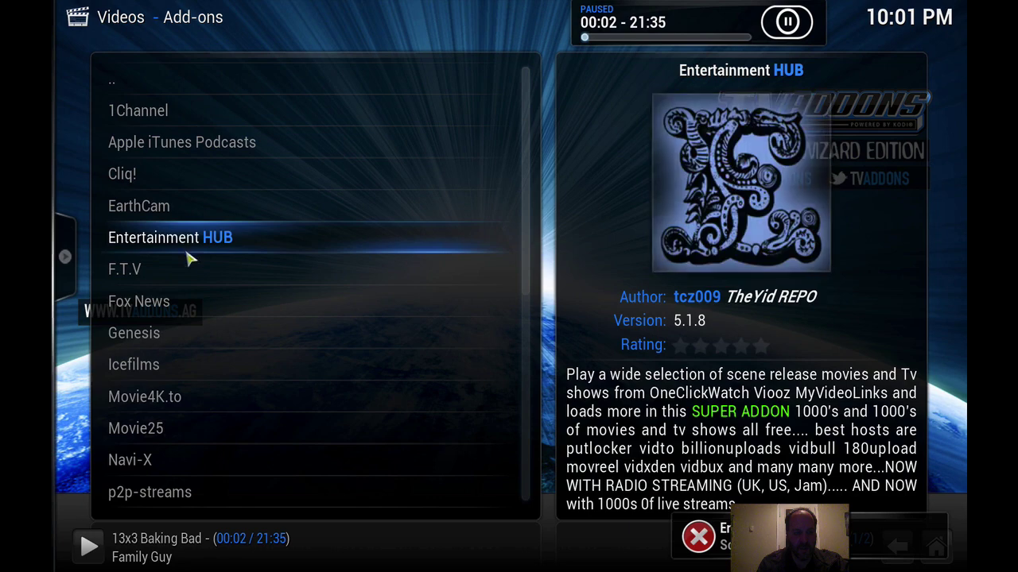
{"action": "scroll", "coordinate": [182, 270], "scroll_direction": "down", "scroll_amount": 4}
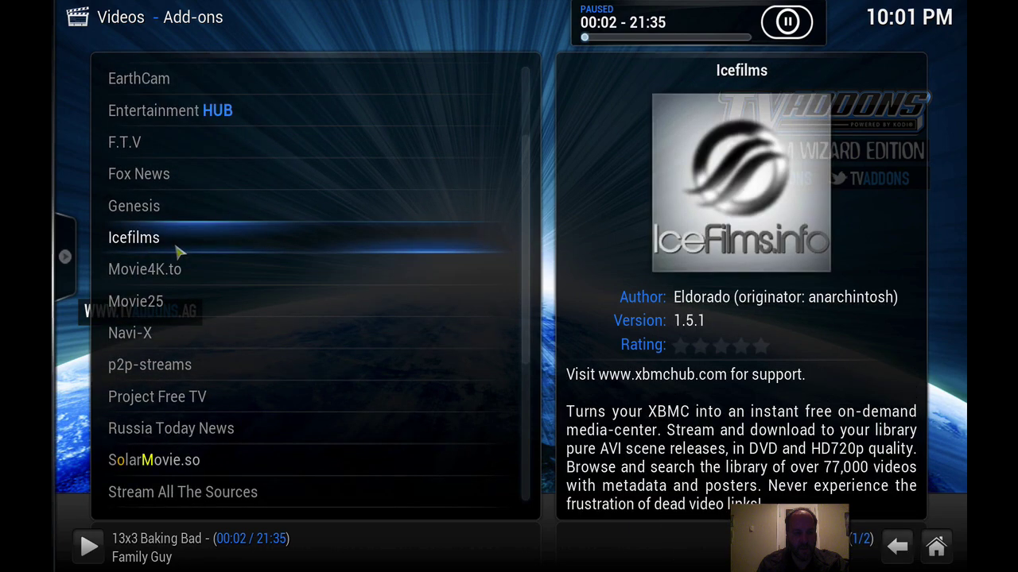
{"action": "left_click", "coordinate": [179, 250]}
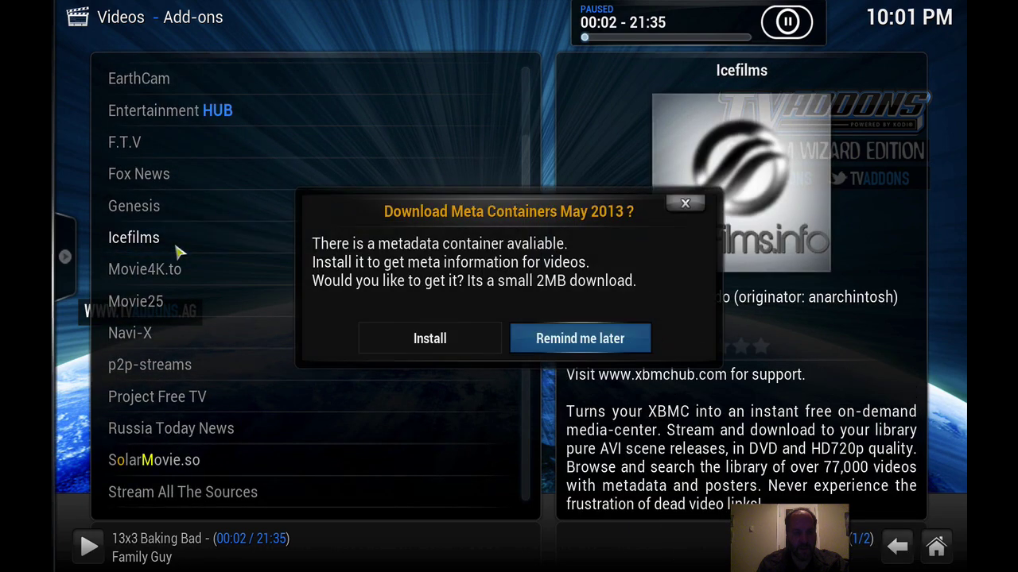
{"action": "left_click", "coordinate": [455, 348]}
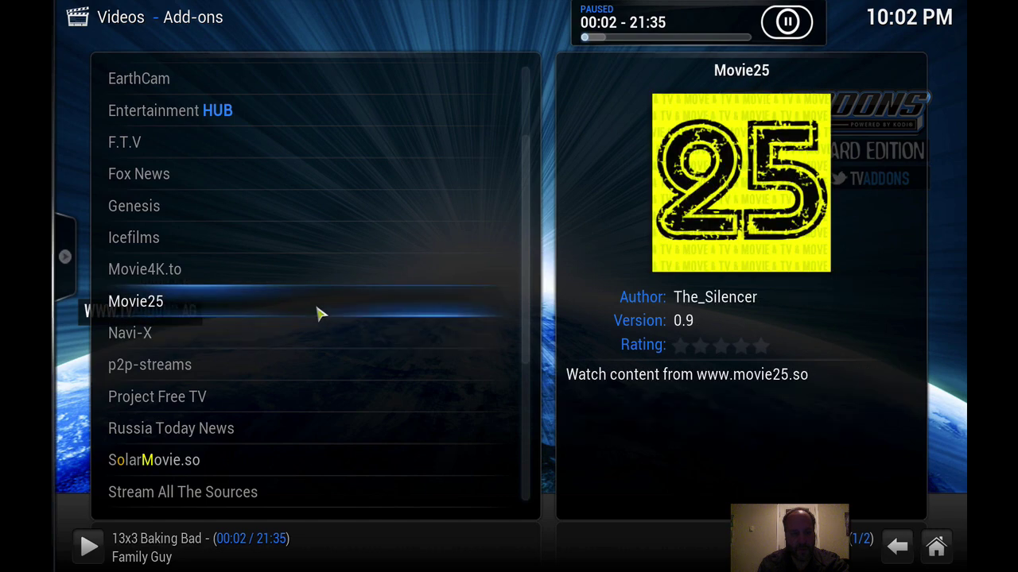
- Return to the home screen and open Icefilms again, postponing the Meta Containers May 2013 download
{"action": "key", "text": "Up"}
{"action": "key", "text": "Up"}
{"action": "key", "text": "Up"}
{"action": "key", "text": "Up"}
{"action": "key", "text": "Up"}
{"action": "key", "text": "Up"}
{"action": "key", "text": "Up"}
{"action": "key", "text": "Escape"}
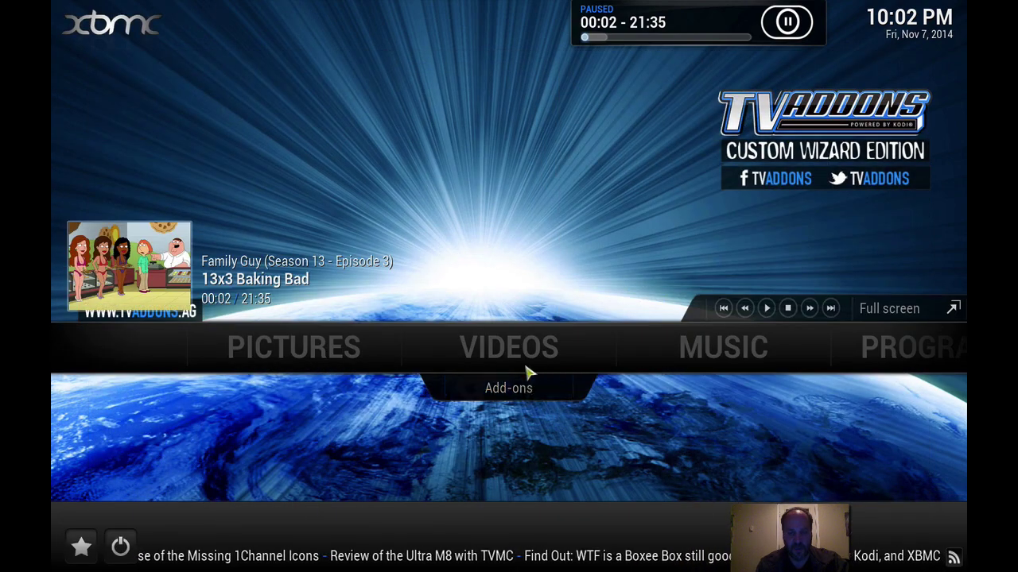
{"action": "left_click", "coordinate": [520, 386]}
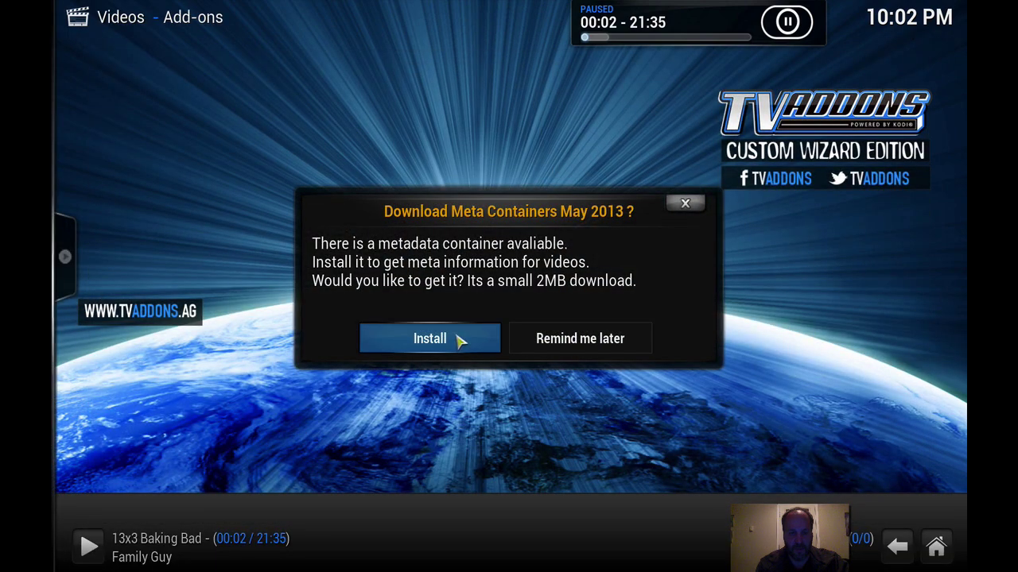
{"action": "left_click", "coordinate": [547, 339]}
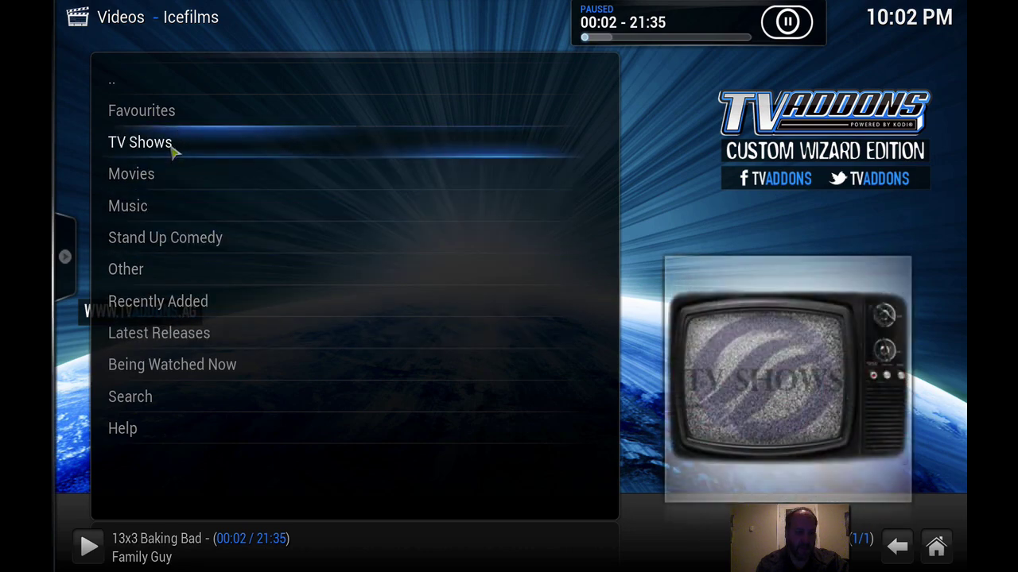
- Browse the popular TV shows in Icefilms, view the Breaking Bad (2008) season list and return to the home screen
{"action": "left_click", "coordinate": [173, 145]}
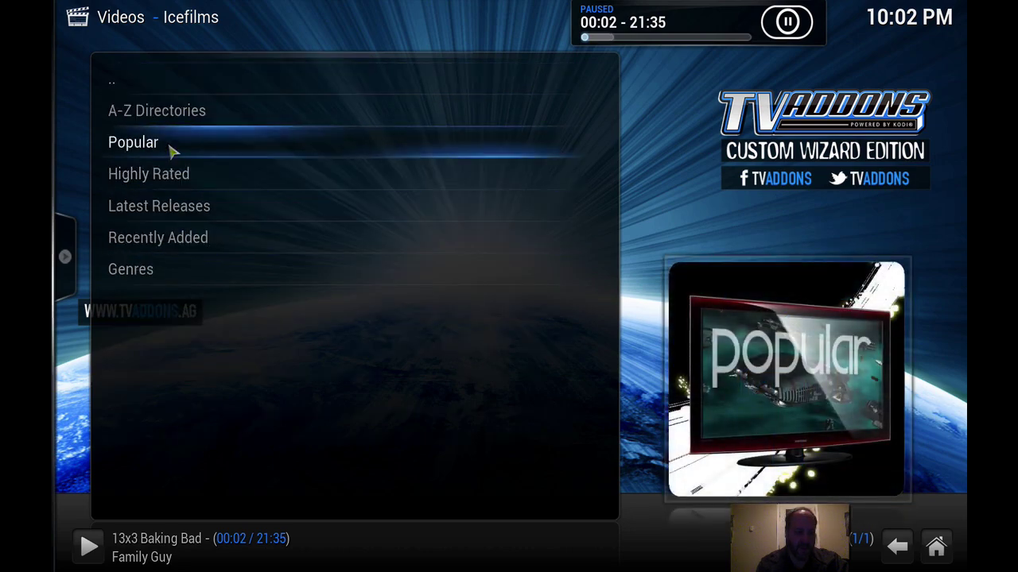
{"action": "left_click", "coordinate": [171, 146]}
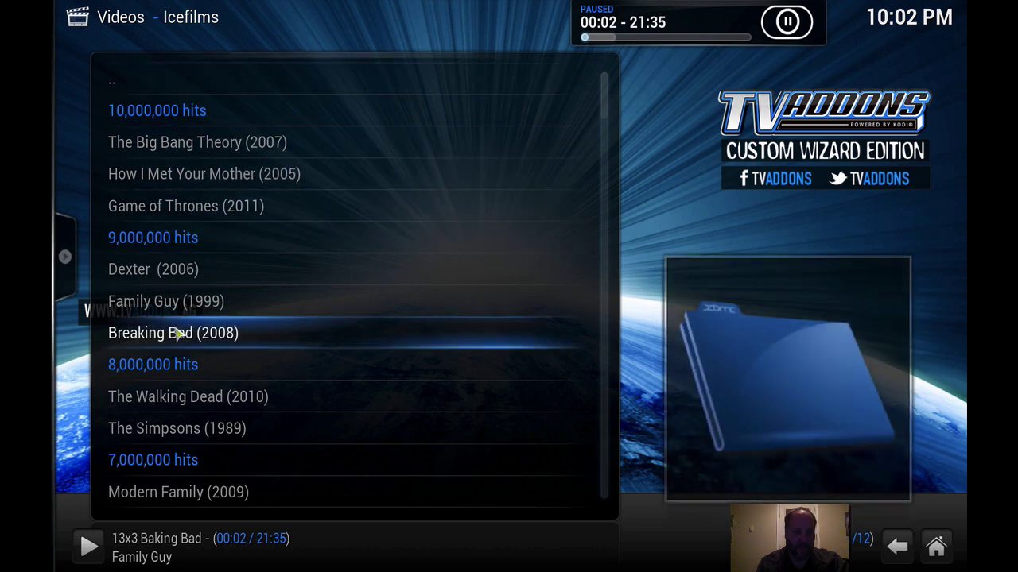
{"action": "left_click", "coordinate": [177, 333]}
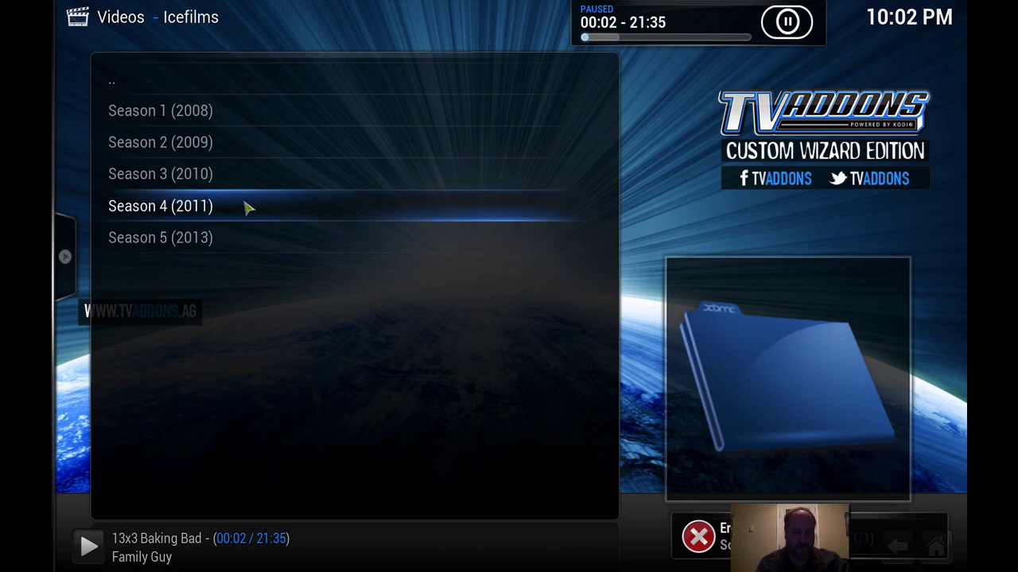
{"action": "key", "text": "Escape"}
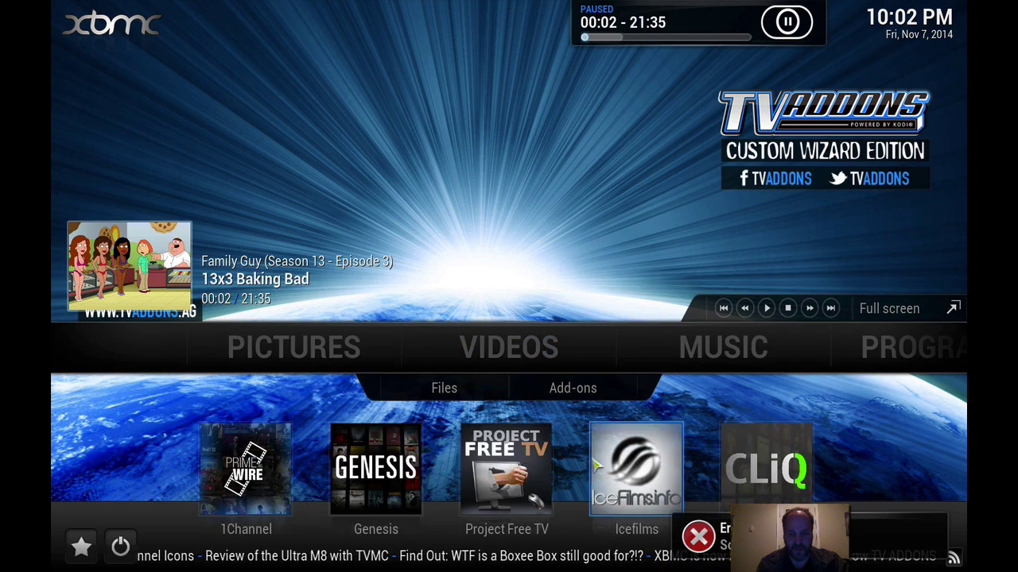
- Try to play Hercules (2014) from the latest movies in Genesis using source 04, Icefilms Movreel HD
{"action": "left_click", "coordinate": [400, 470]}
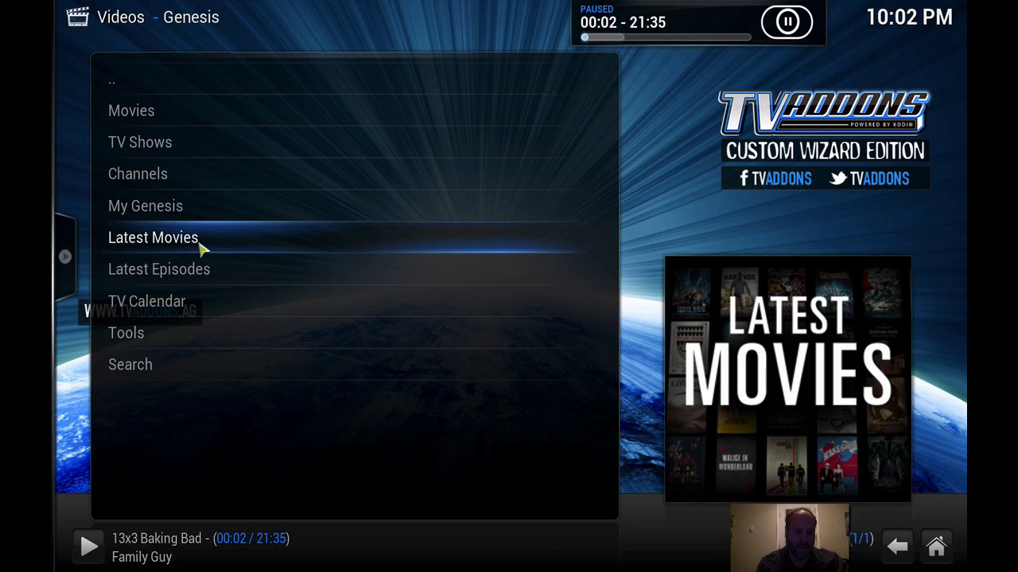
{"action": "left_click", "coordinate": [200, 245]}
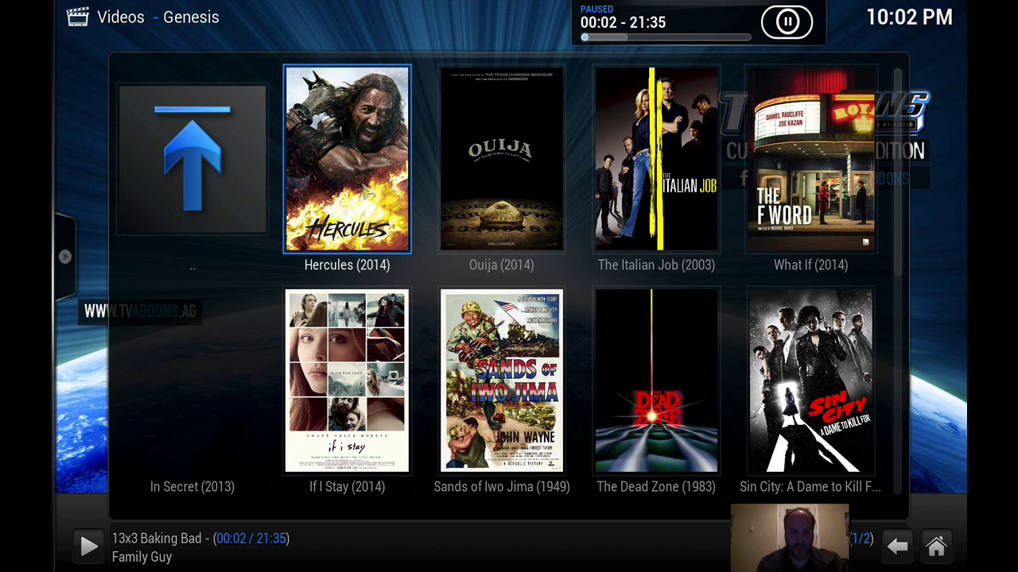
{"action": "left_click", "coordinate": [365, 192]}
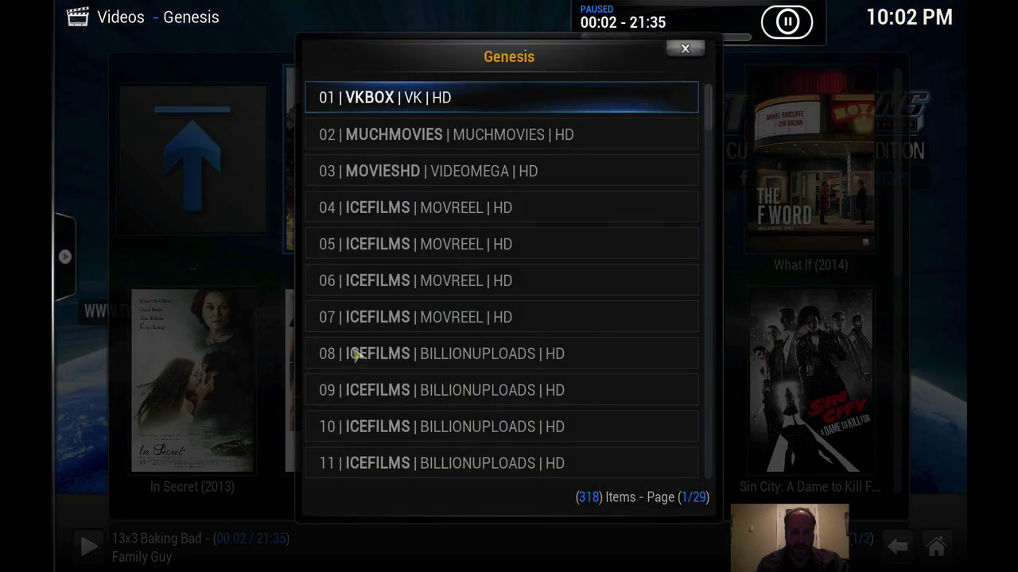
{"action": "left_click", "coordinate": [395, 222]}
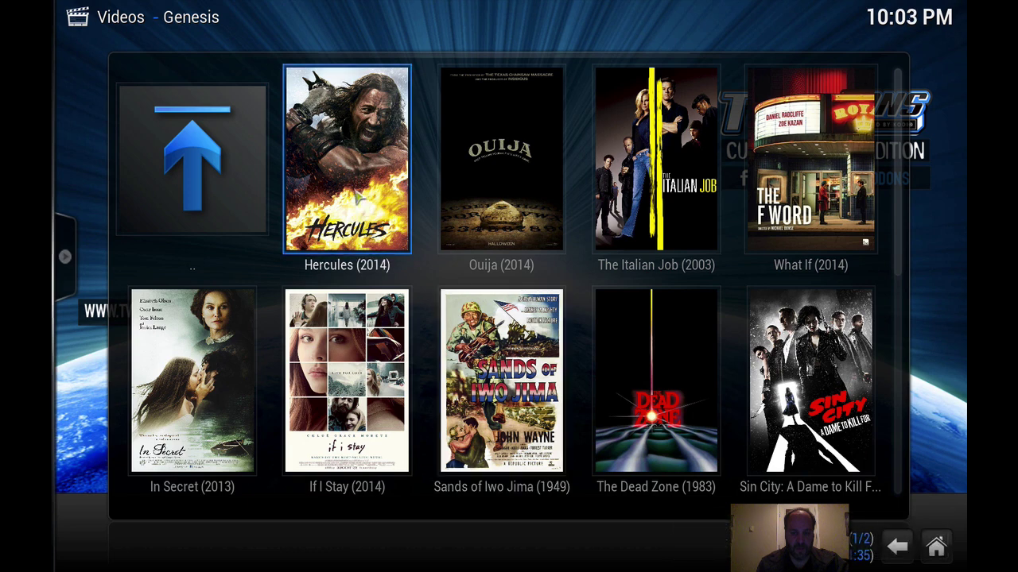
- Play Ouija (2014) from source 01, Movie25 Movreel SD, pausing it before returning to the home screen
{"action": "left_click", "coordinate": [487, 181]}
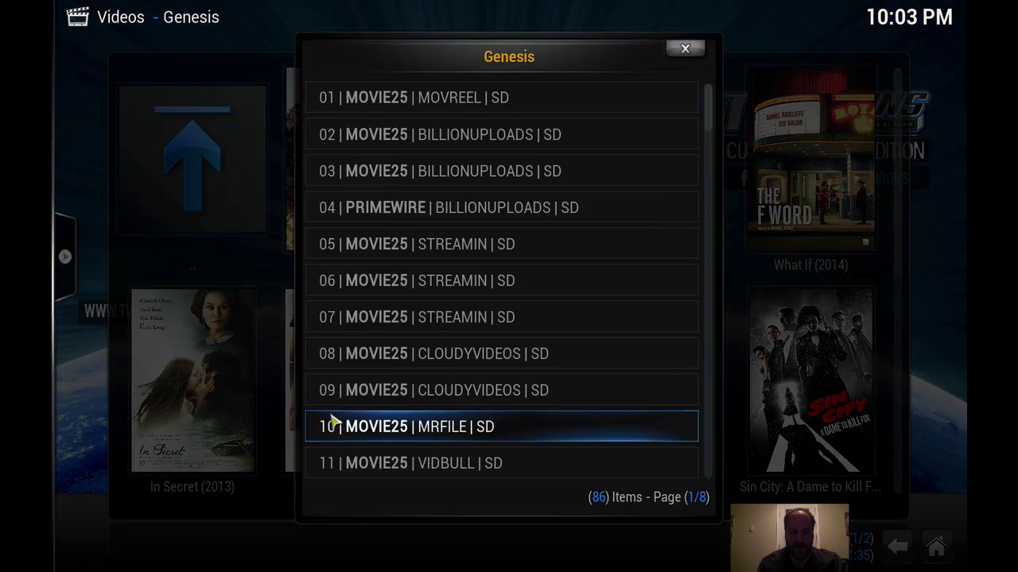
{"action": "left_click", "coordinate": [455, 108]}
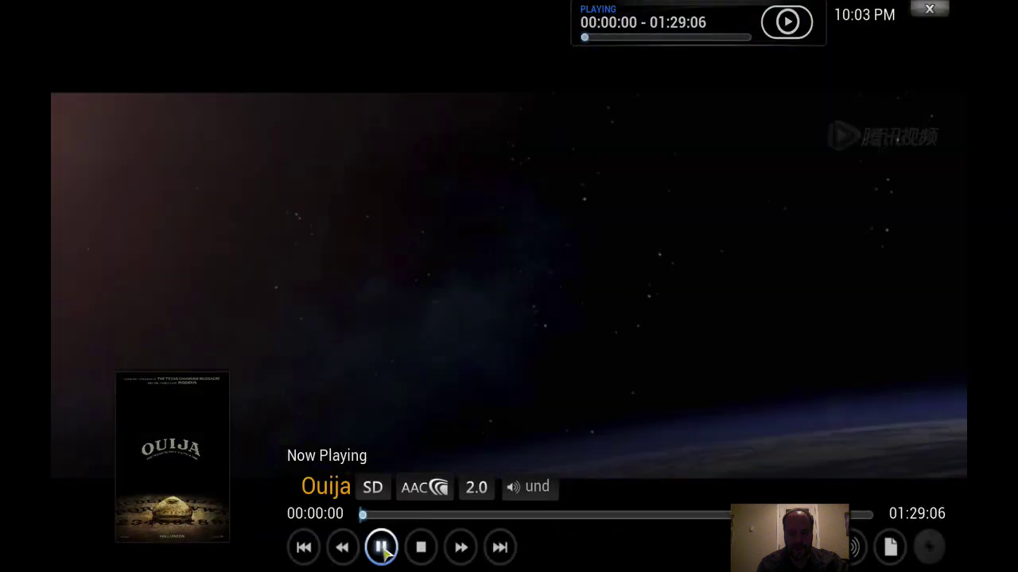
{"action": "left_click", "coordinate": [383, 547]}
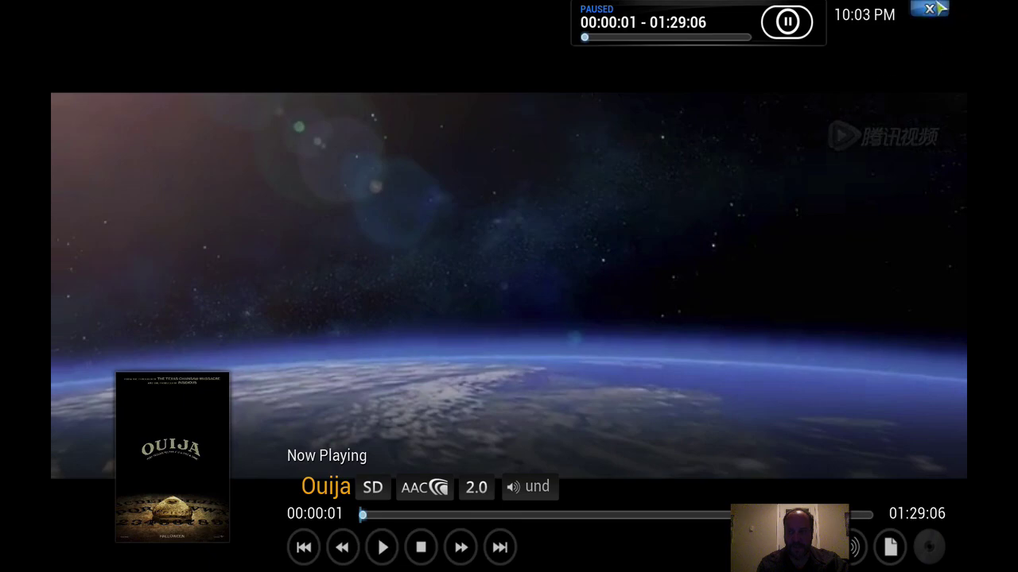
{"action": "left_click", "coordinate": [932, 9]}
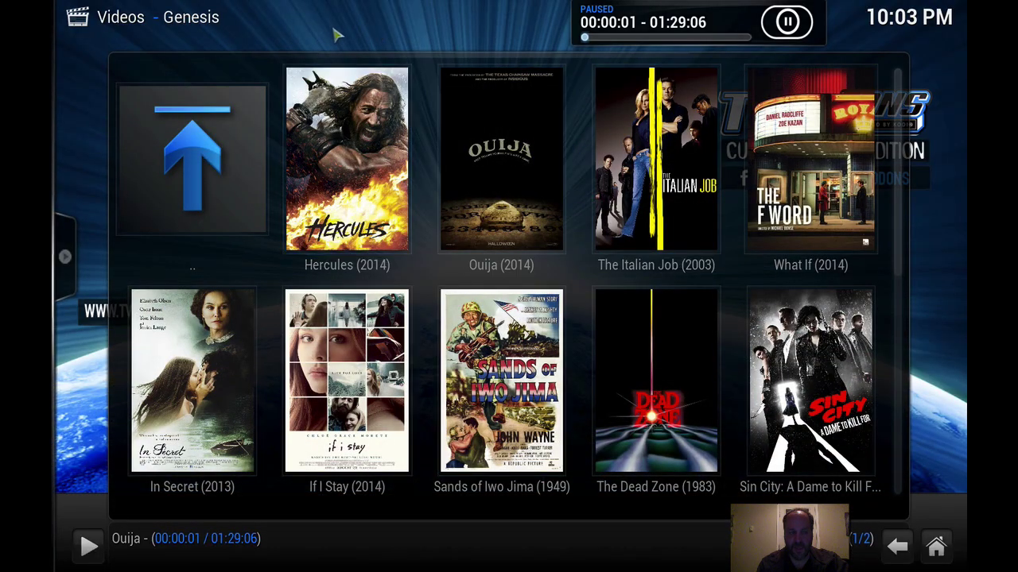
{"action": "key", "text": "Escape"}
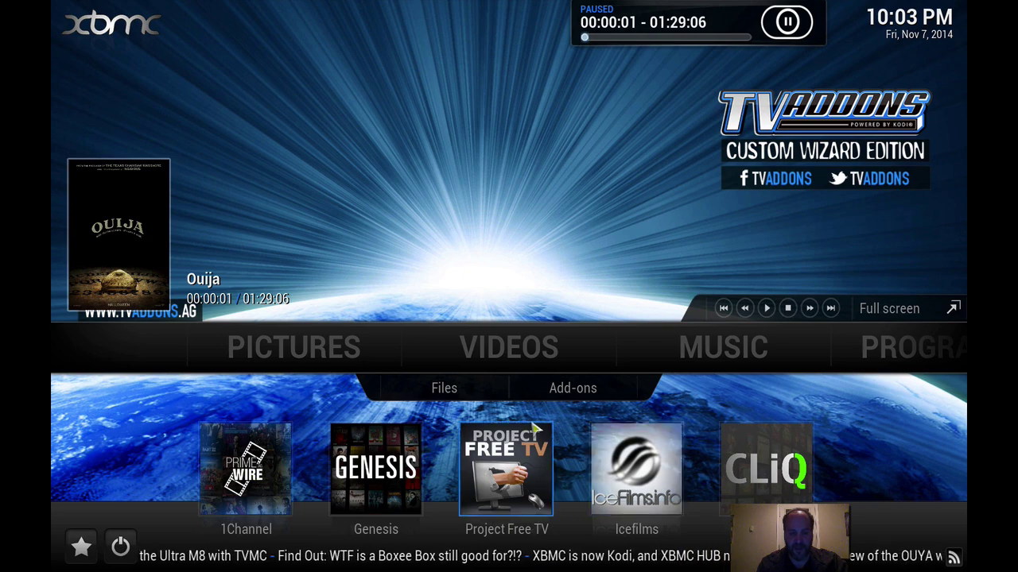
- View the music files section and the list of program add-ons, returning to the home screen after each
{"action": "left_click", "coordinate": [700, 359]}
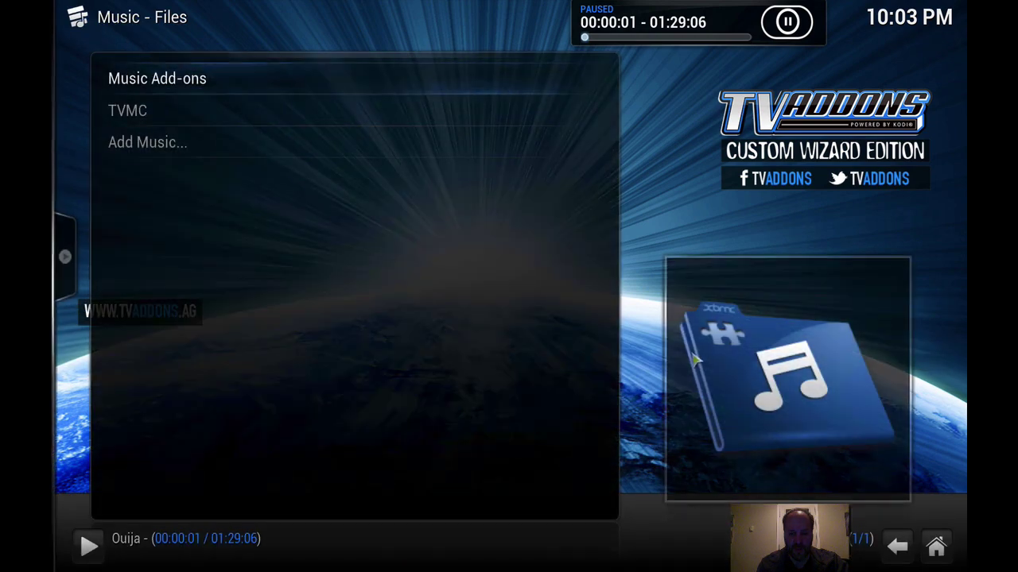
{"action": "key", "text": "Escape"}
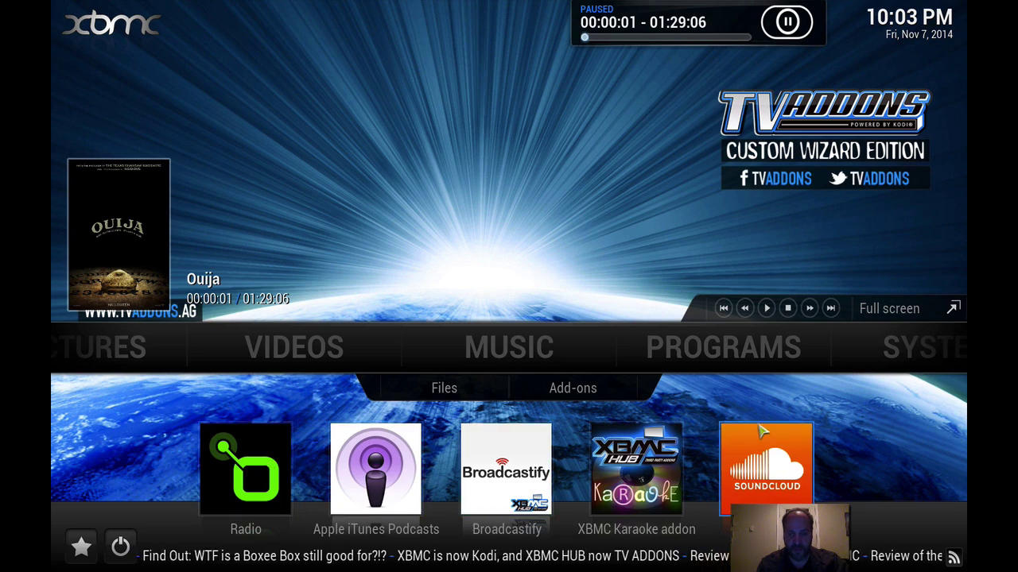
{"action": "left_click", "coordinate": [760, 370]}
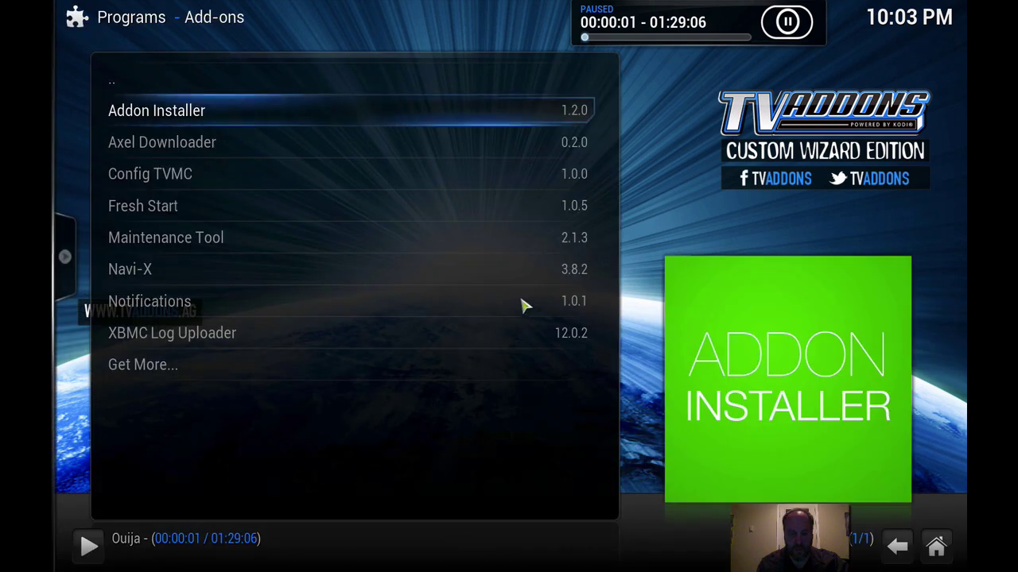
{"action": "key", "text": "Escape"}
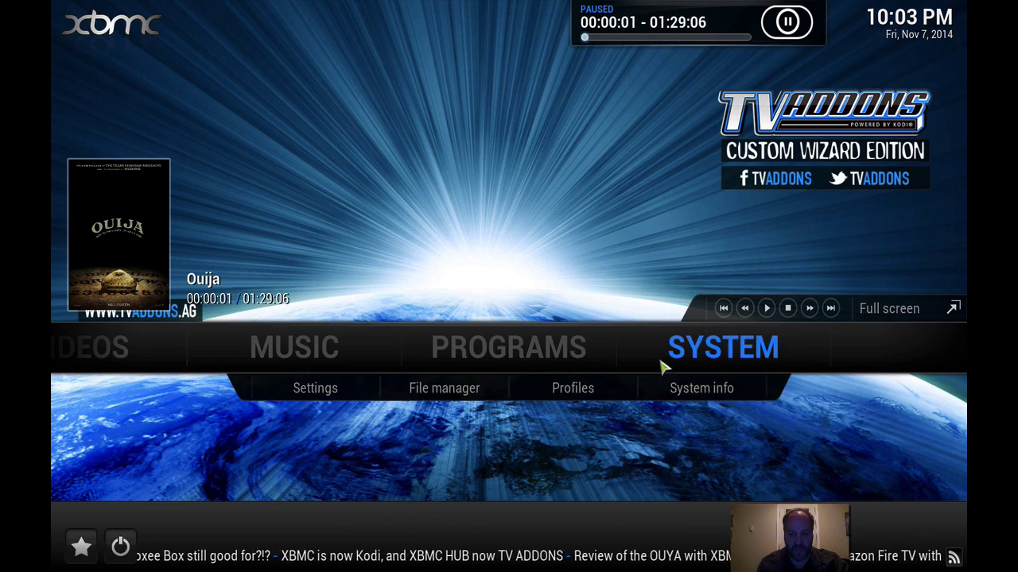
- Open the Maintenance Tool past its advanced-users notice to view its options, and return to the home screen's System entry
{"action": "mouse_move", "coordinate": [560, 339]}
{"action": "left_click", "coordinate": [627, 477]}
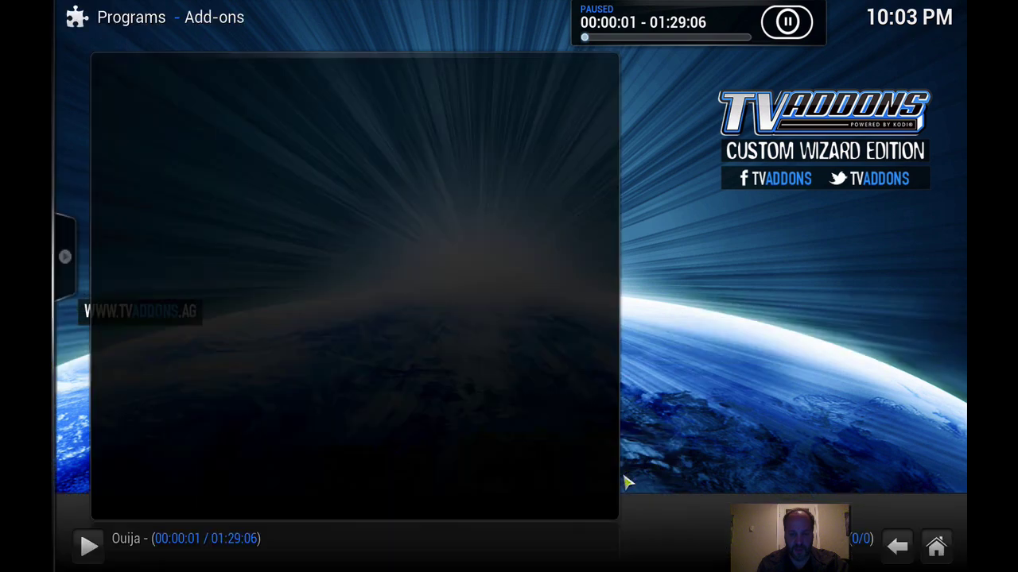
{"action": "left_click", "coordinate": [534, 337]}
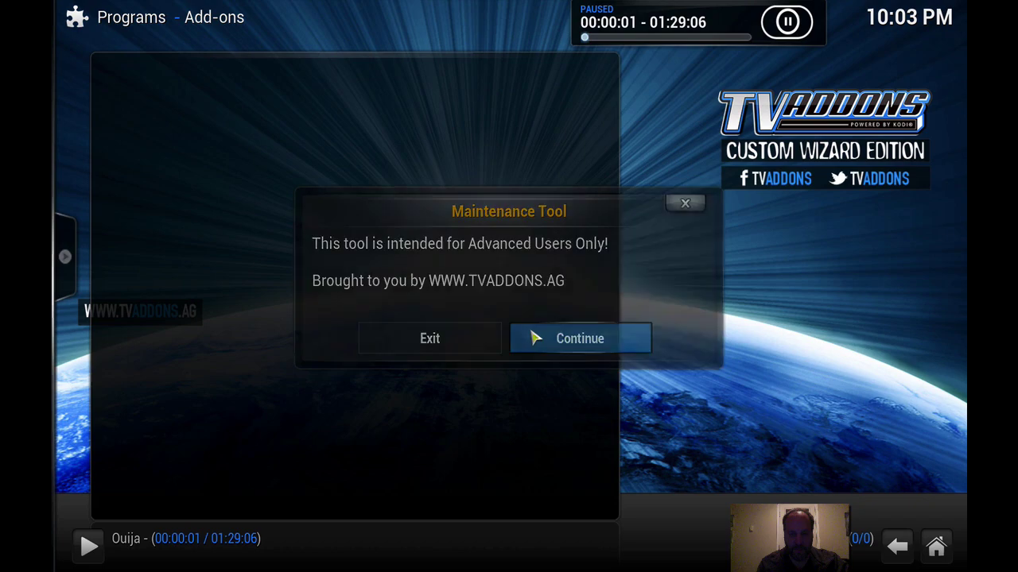
{"action": "left_click", "coordinate": [529, 338]}
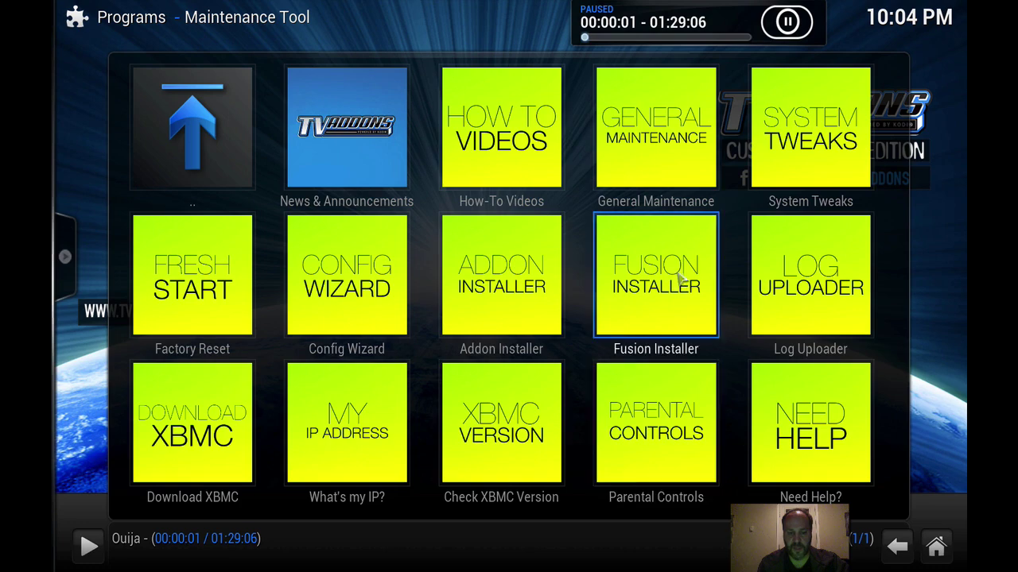
{"action": "key", "text": "Escape"}
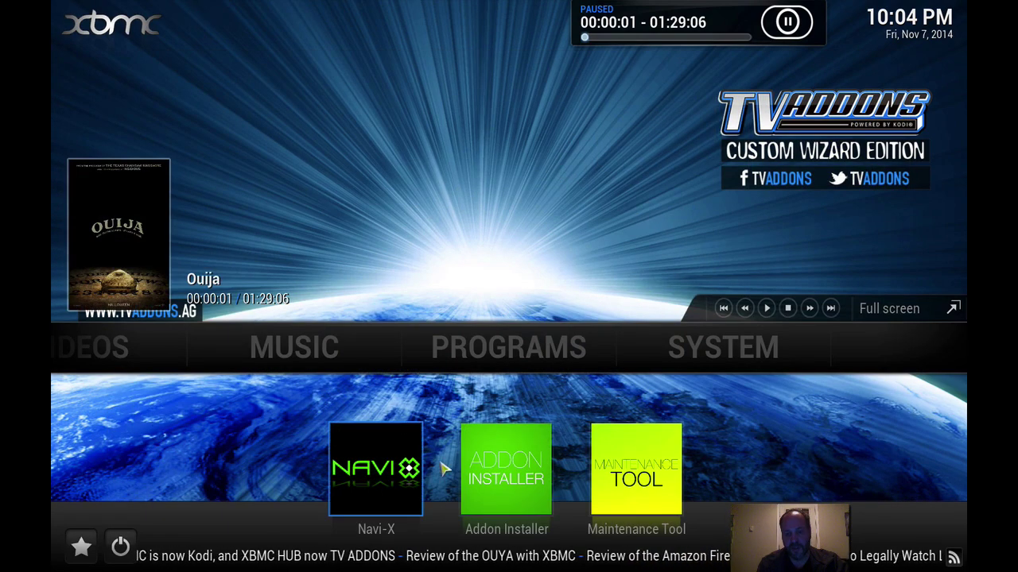
{"action": "mouse_move", "coordinate": [724, 360]}
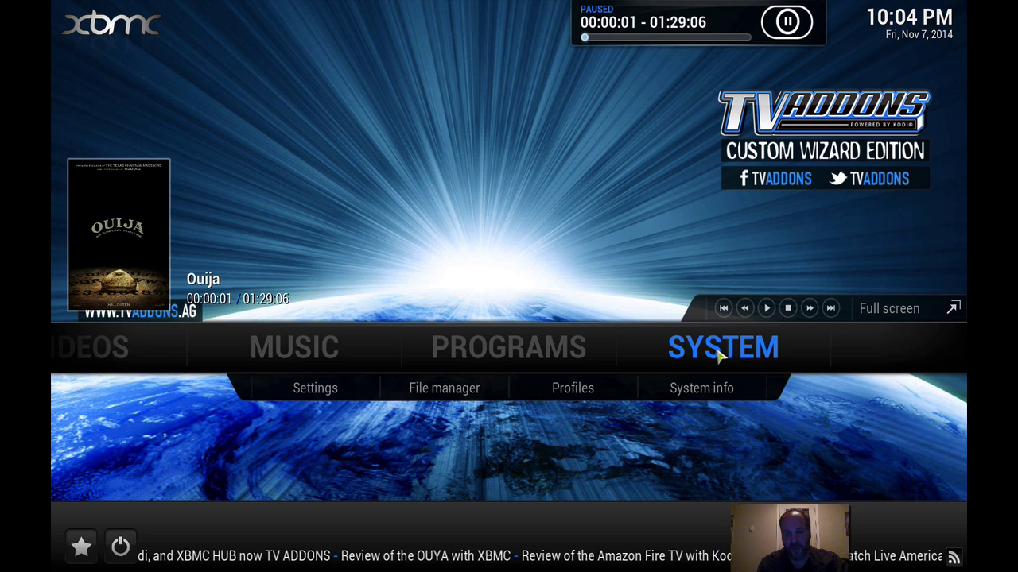